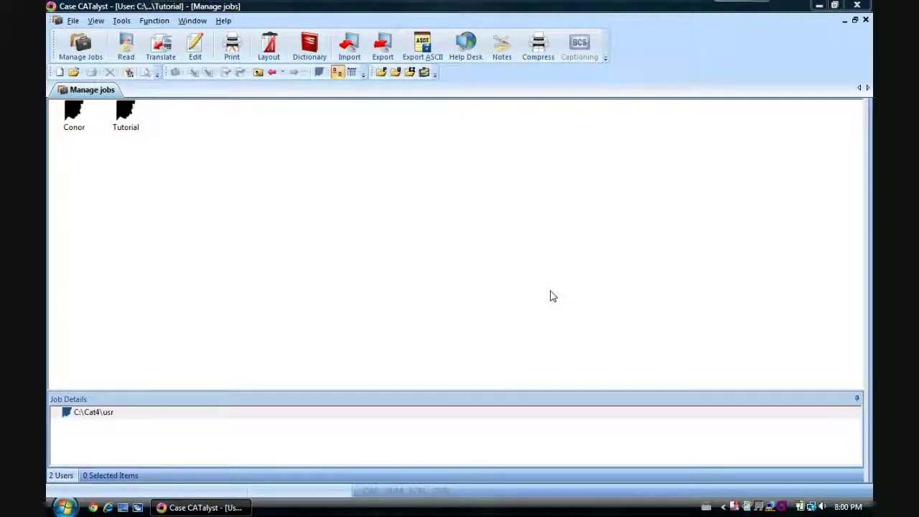
Delete the accident entry from the Tutorial user's Misstroke dictionary and save the dictionary.
{"action": "double_click", "coordinate": [131, 121]}
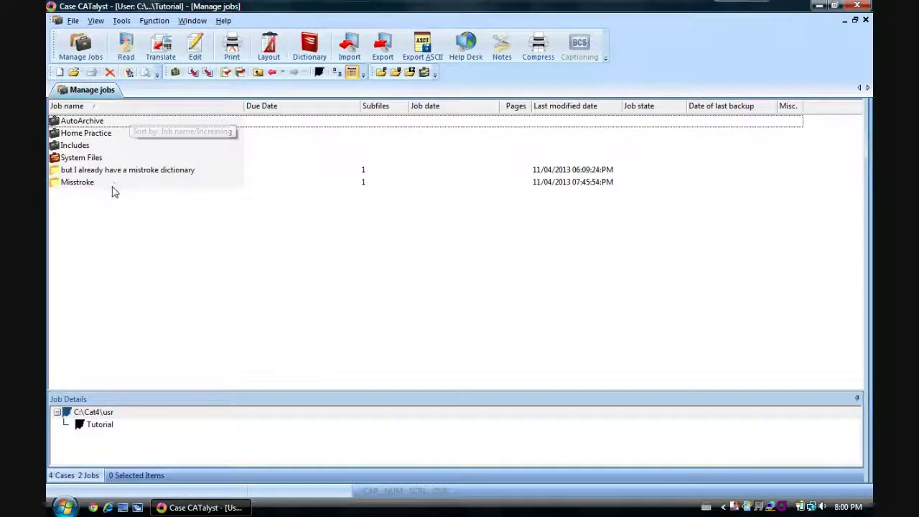
{"action": "double_click", "coordinate": [112, 186]}
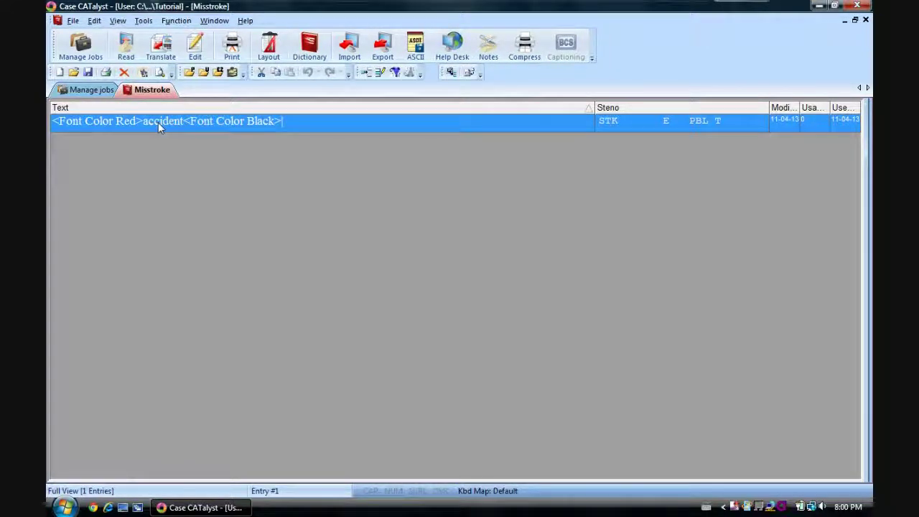
{"action": "right_click", "coordinate": [159, 123]}
{"action": "left_click", "coordinate": [205, 161]}
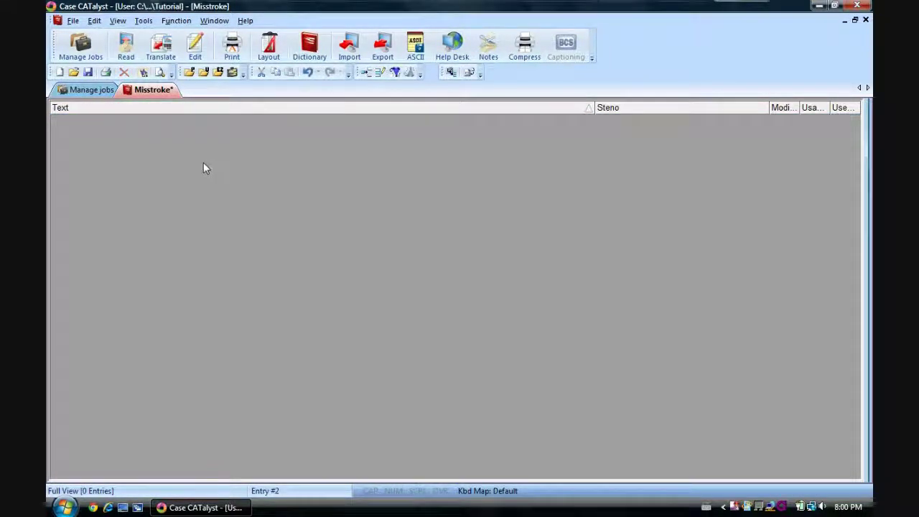
{"action": "right_click", "coordinate": [157, 96]}
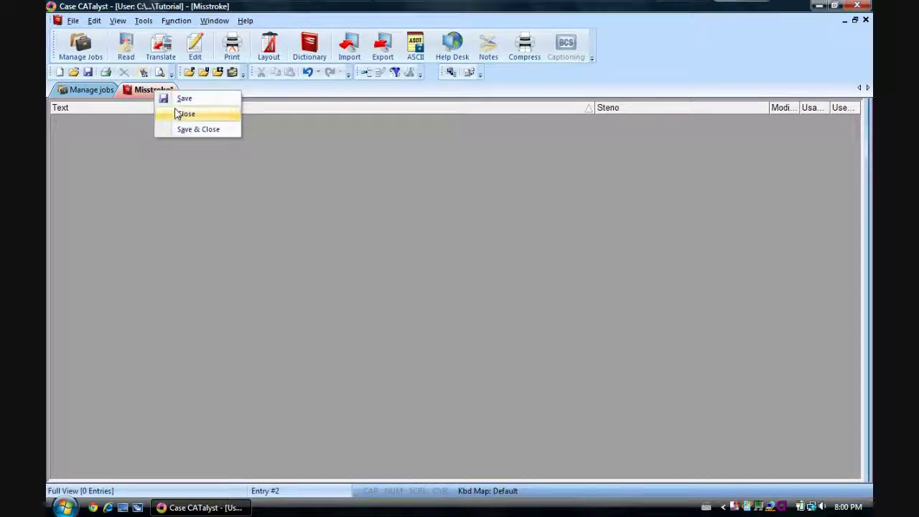
{"action": "left_click", "coordinate": [187, 130]}
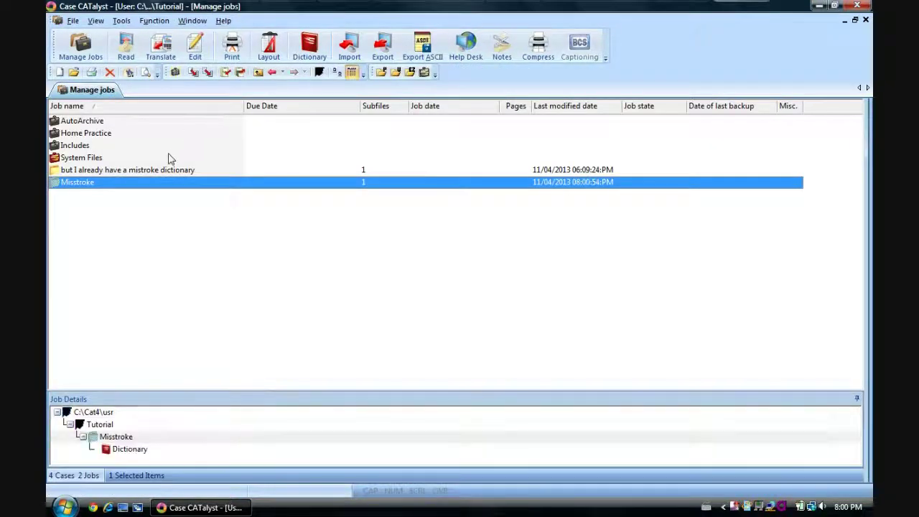
Clear the job selection and open the Home Practice case.
{"action": "left_click", "coordinate": [160, 171]}
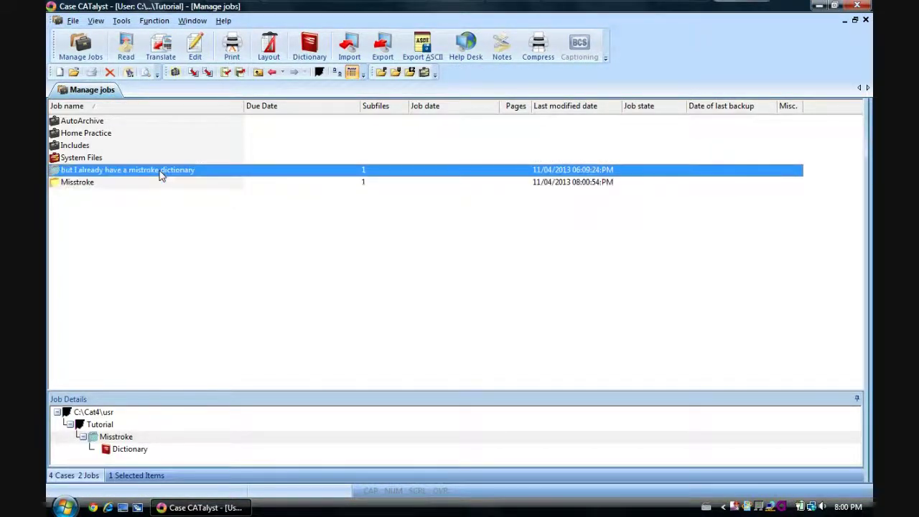
{"action": "left_click", "coordinate": [172, 223]}
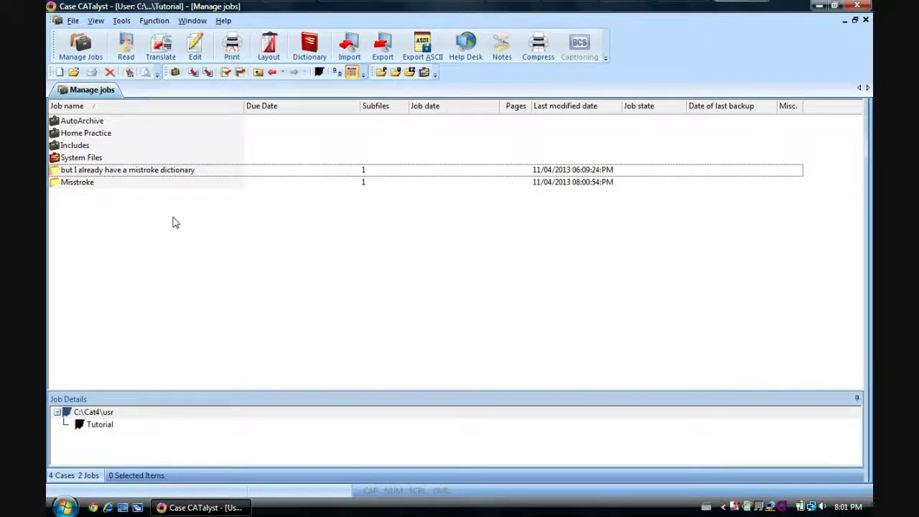
{"action": "double_click", "coordinate": [95, 133]}
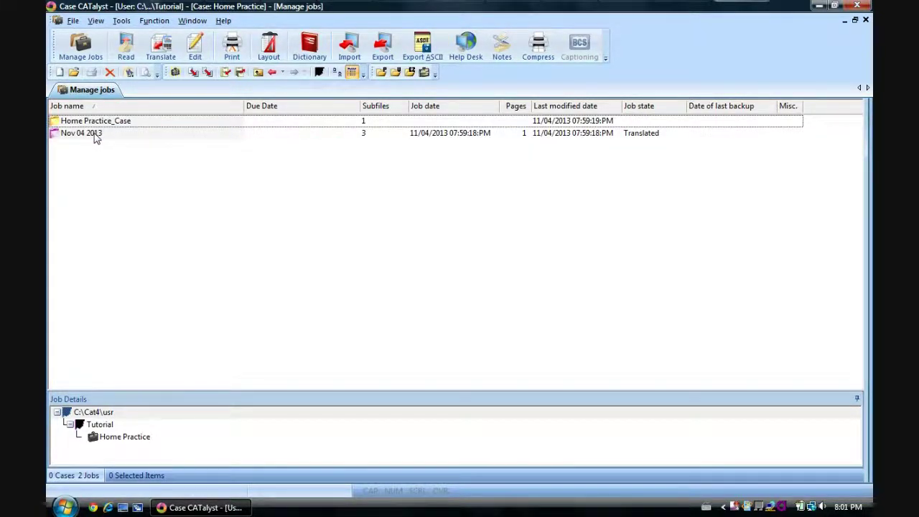
Translate the Nov 04 2013 job, appending new writing to its existing text.
{"action": "key", "text": "ctrl+t"}
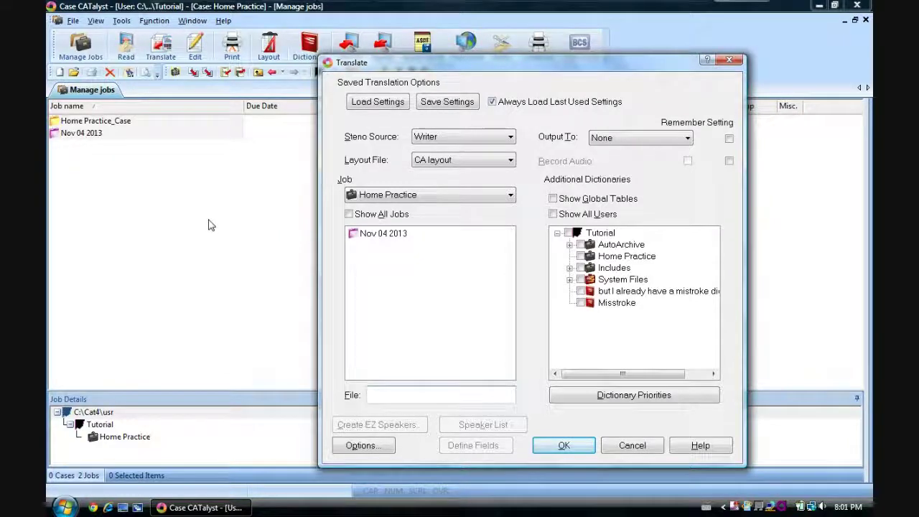
{"action": "left_click", "coordinate": [398, 241]}
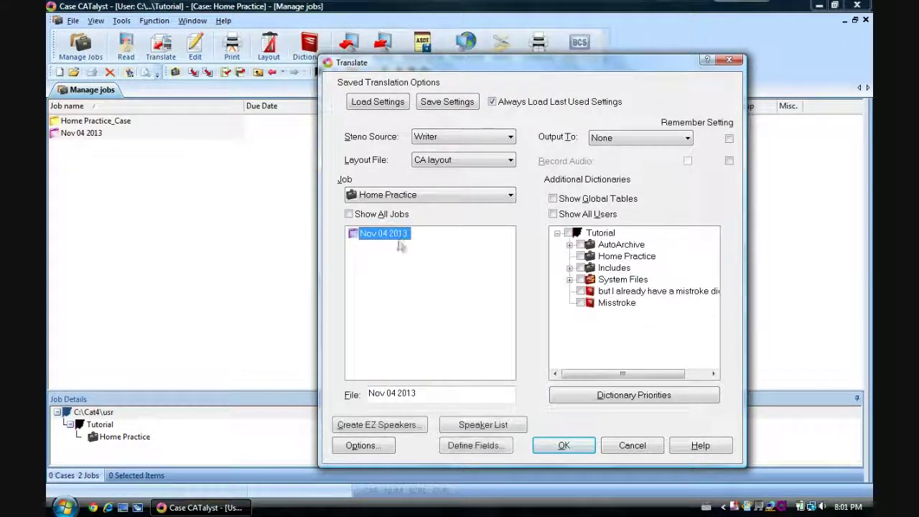
{"action": "left_click", "coordinate": [573, 449]}
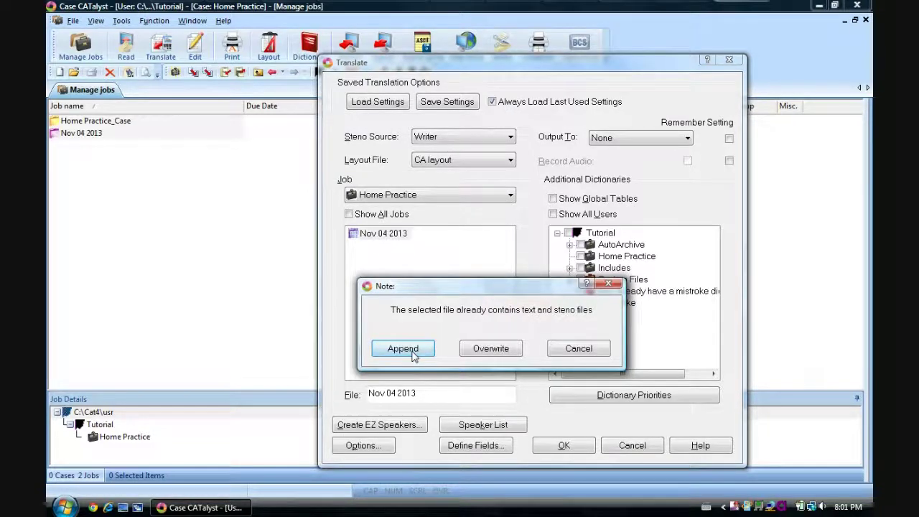
{"action": "left_click", "coordinate": [404, 349]}
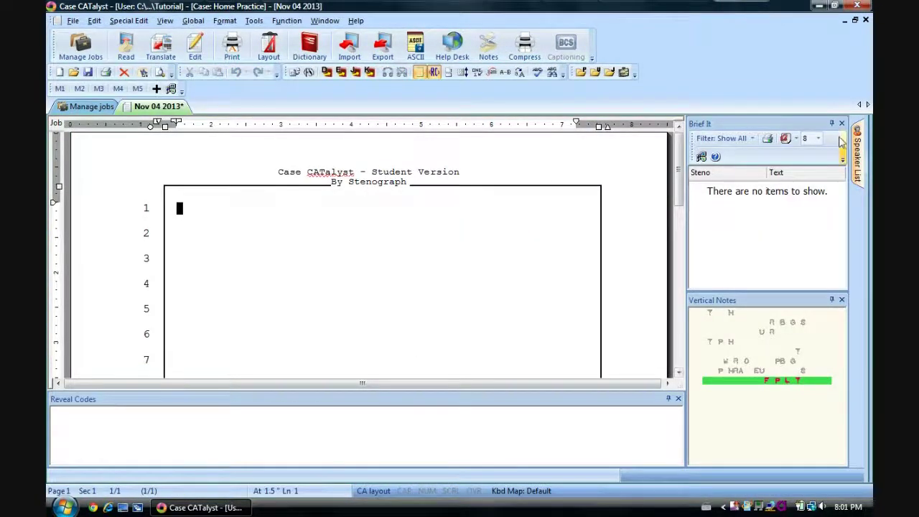
Close the Brief It pane and write 'Accident accident accident accident /STKEPBLT', caret before the misstroke.
{"action": "left_click", "coordinate": [841, 123]}
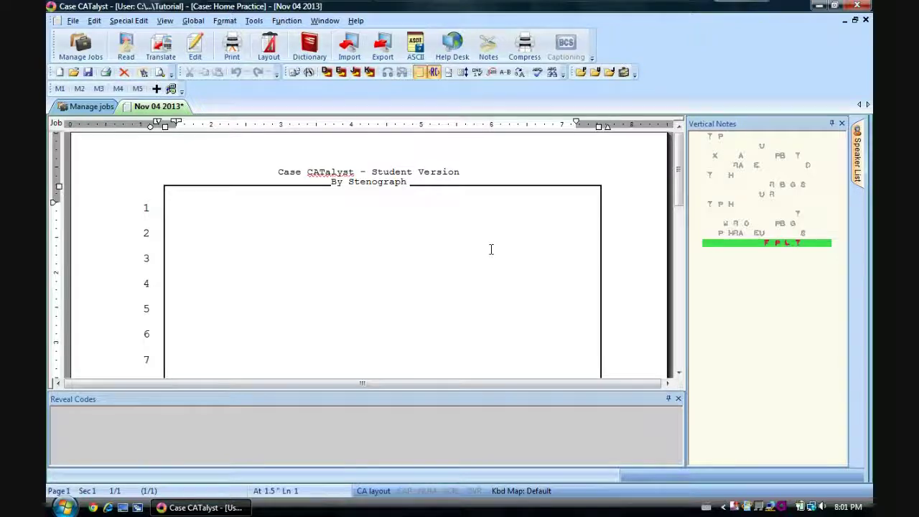
{"action": "type", "text": "Accident"}
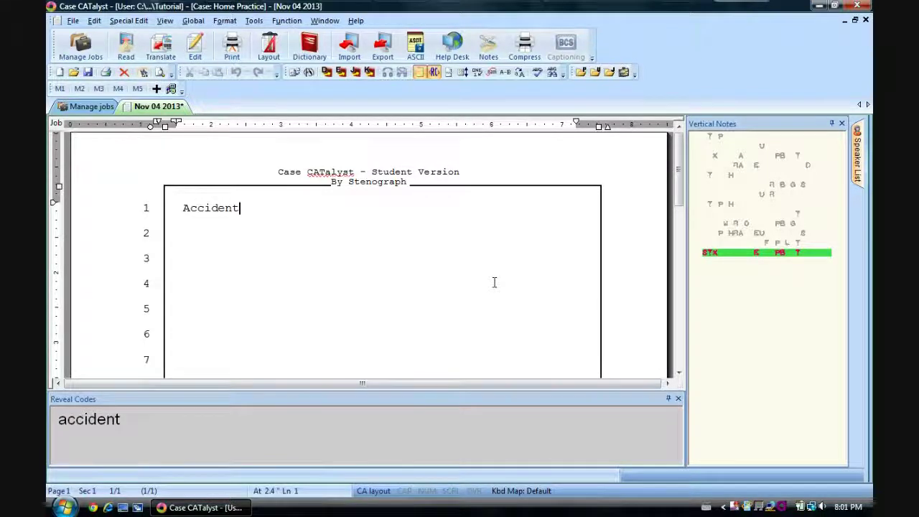
{"action": "type", "text": "accident accident accident"}
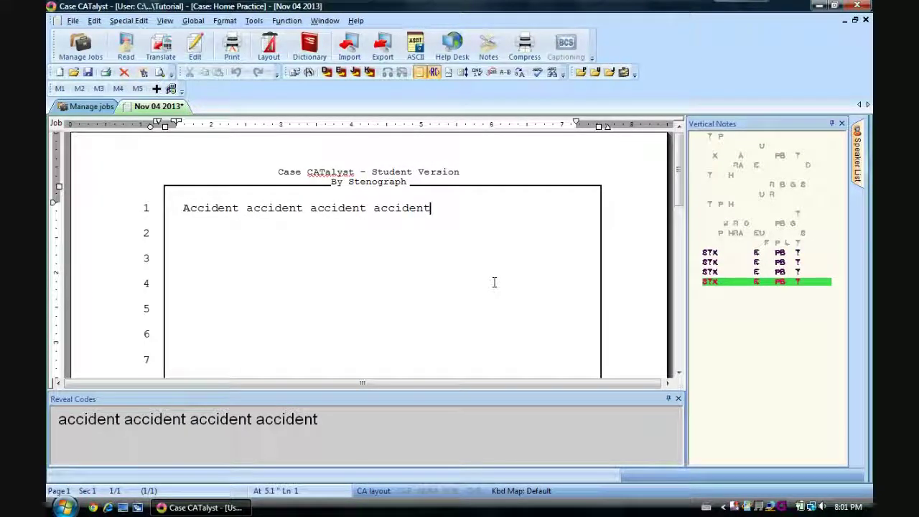
{"action": "type", "text": " /STKEPBLT"}
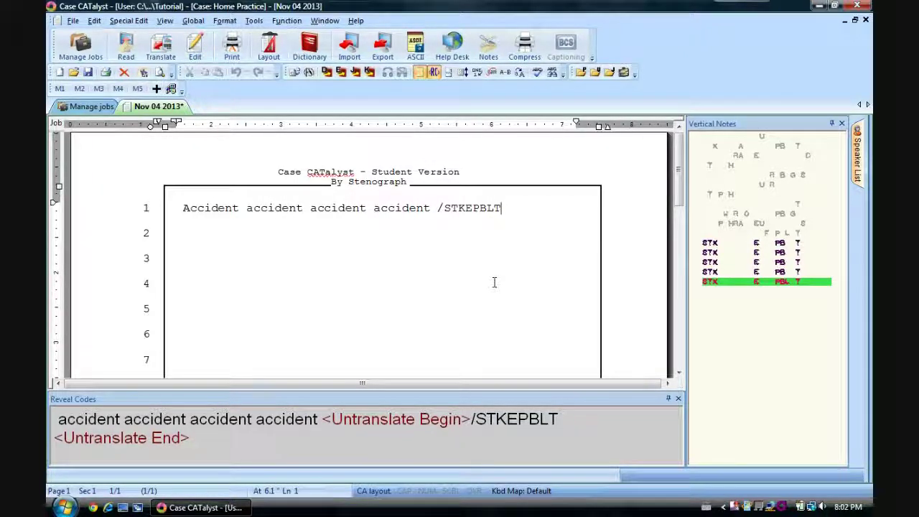
{"action": "key", "text": "ctrl+Left"}
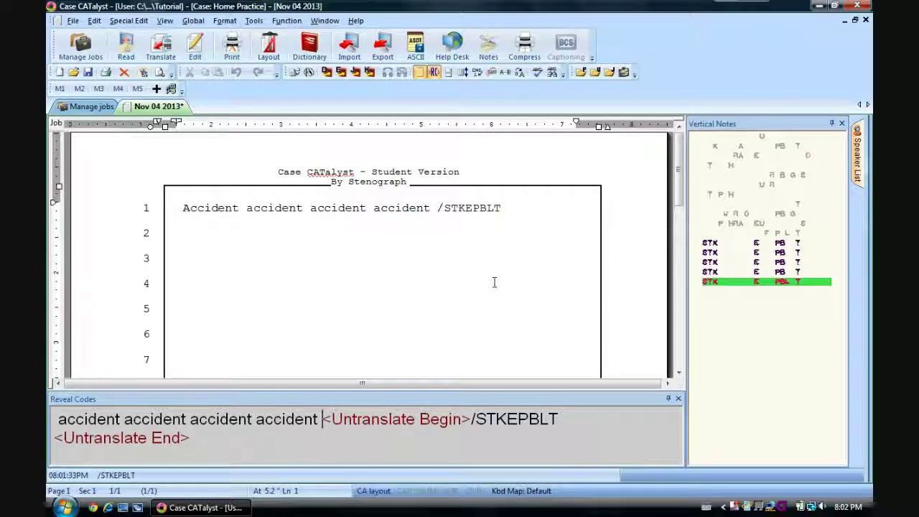
Globally define /STKEPBLT as 'accident' in the Misstroke dictionary.
{"action": "key", "text": "ctrl+g"}
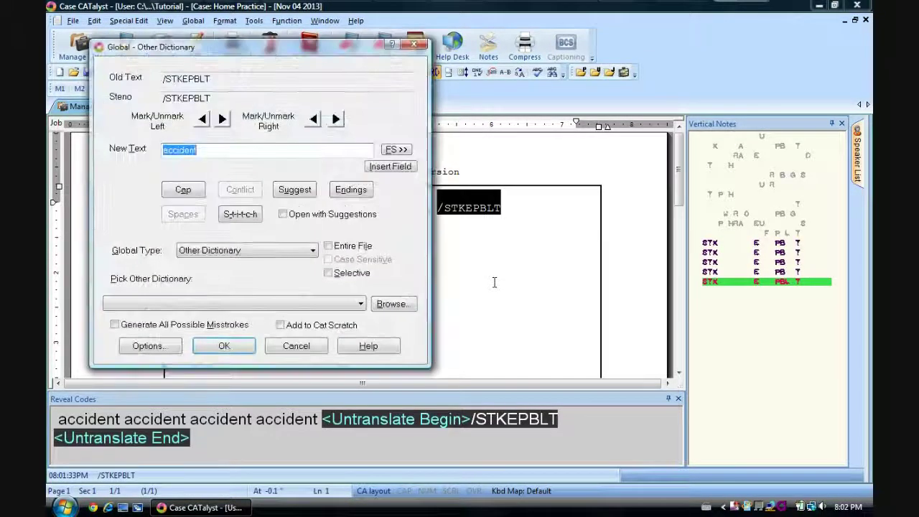
{"action": "left_click", "coordinate": [393, 303]}
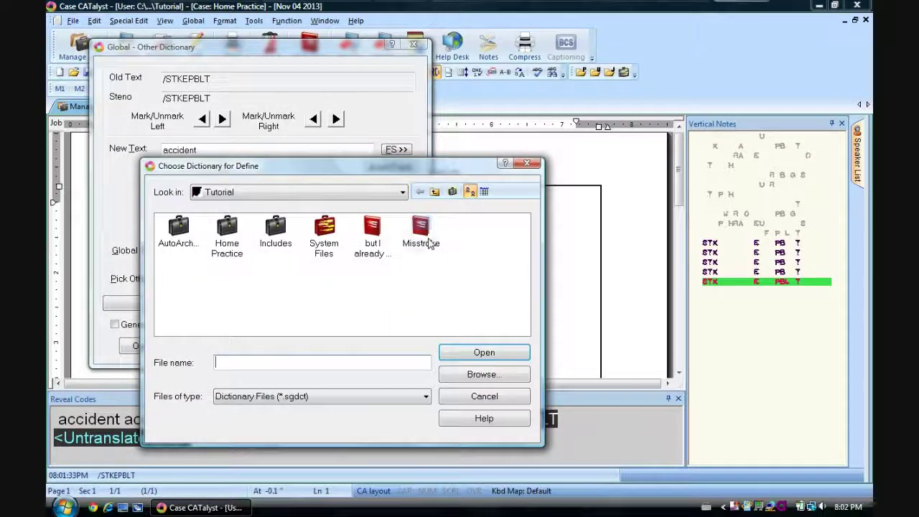
{"action": "double_click", "coordinate": [428, 238]}
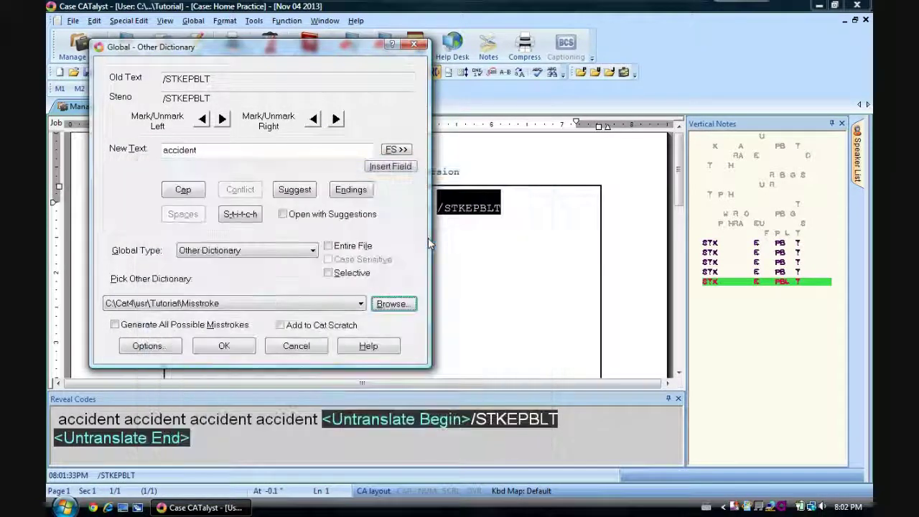
{"action": "left_click", "coordinate": [251, 149]}
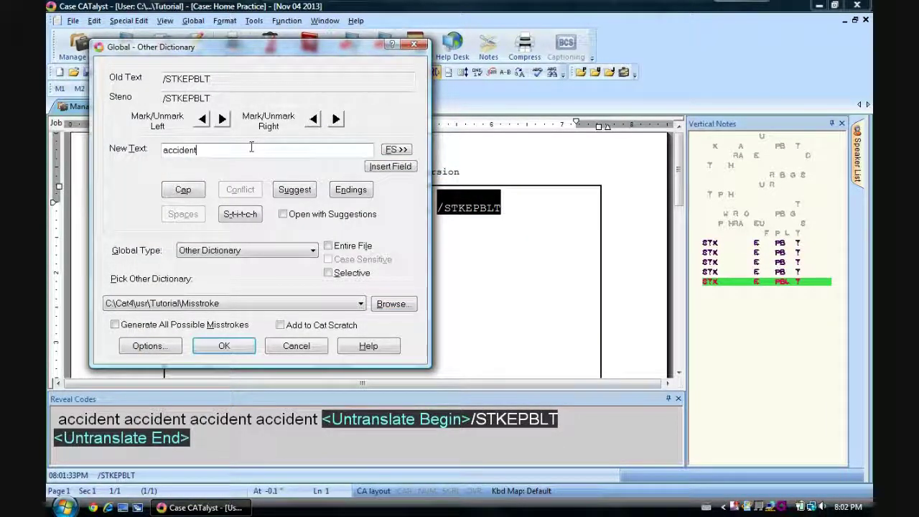
{"action": "left_click", "coordinate": [225, 346]}
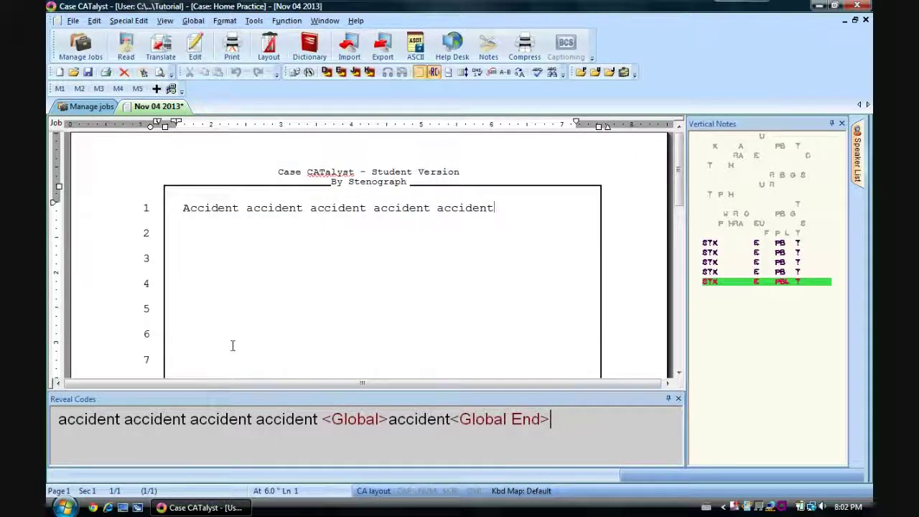
Write six more accidents and start a new paragraph.
{"action": "type", "text": "accident accident accident accident accident accident"}
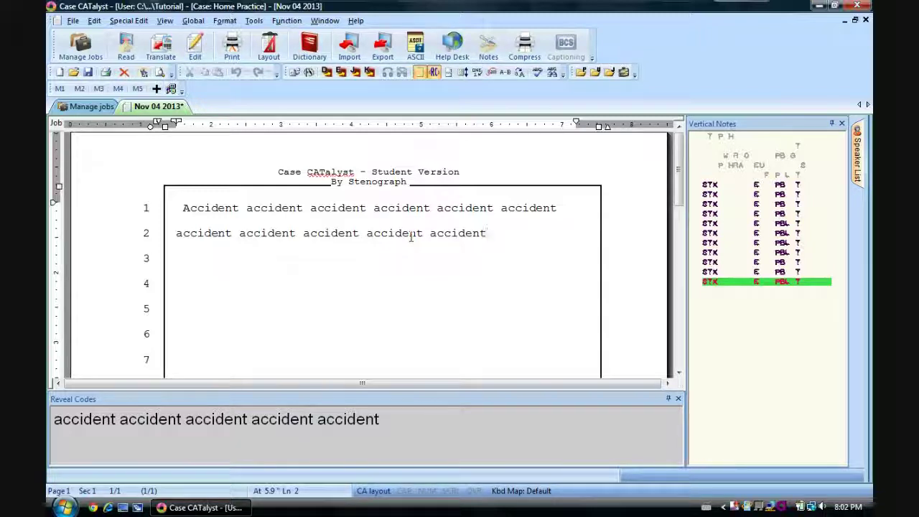
{"action": "key", "text": "ctrl+Left"}
{"action": "key", "text": "ctrl+Left"}
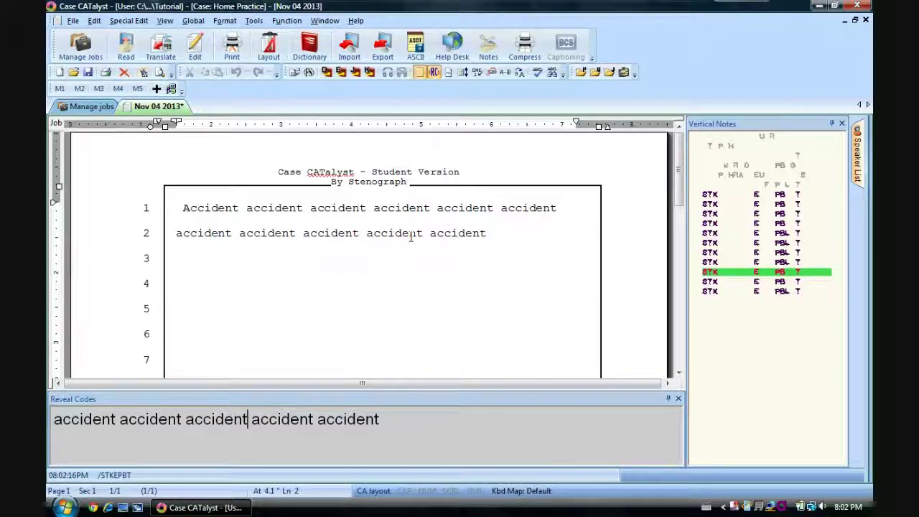
{"action": "key", "text": "Return"}
{"action": "key", "text": "Return"}
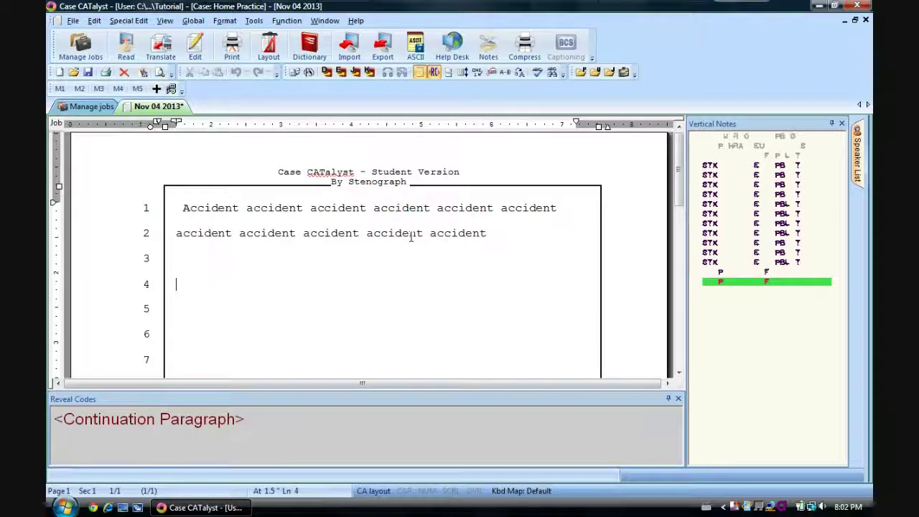
Write 'Accident', select it, and open a global define with the replacement text cleared.
{"action": "type", "text": "Accident"}
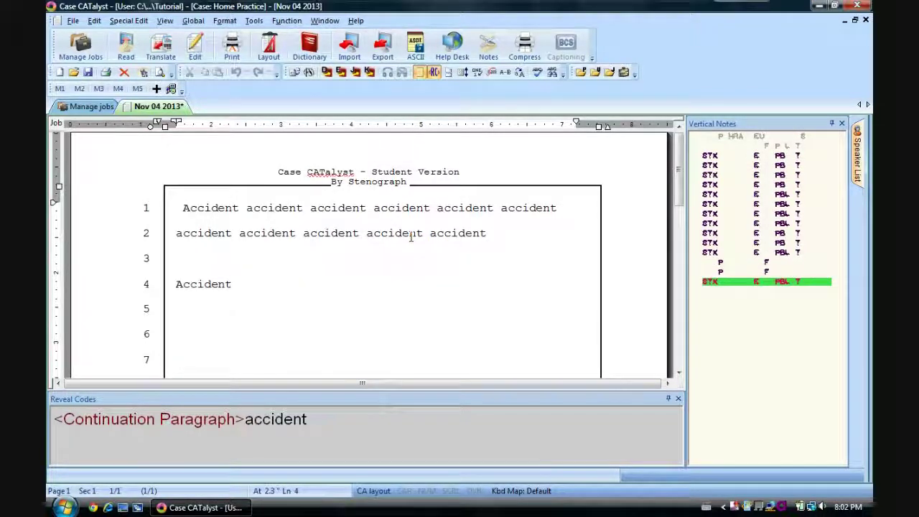
{"action": "key", "text": "ctrl+shift+Left"}
{"action": "key", "text": "ctrl+g"}
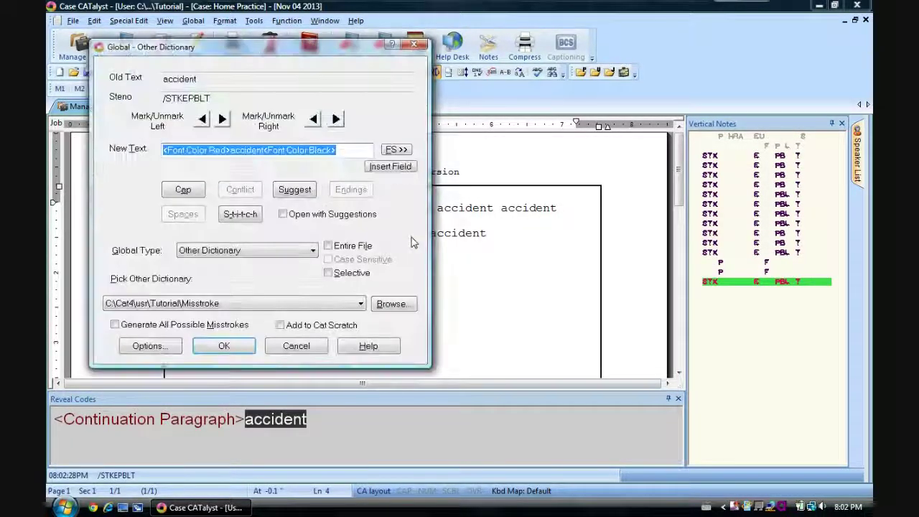
{"action": "left_click_drag", "start_coordinate": [348, 149], "coordinate": [50, 126]}
{"action": "key", "text": "Delete"}
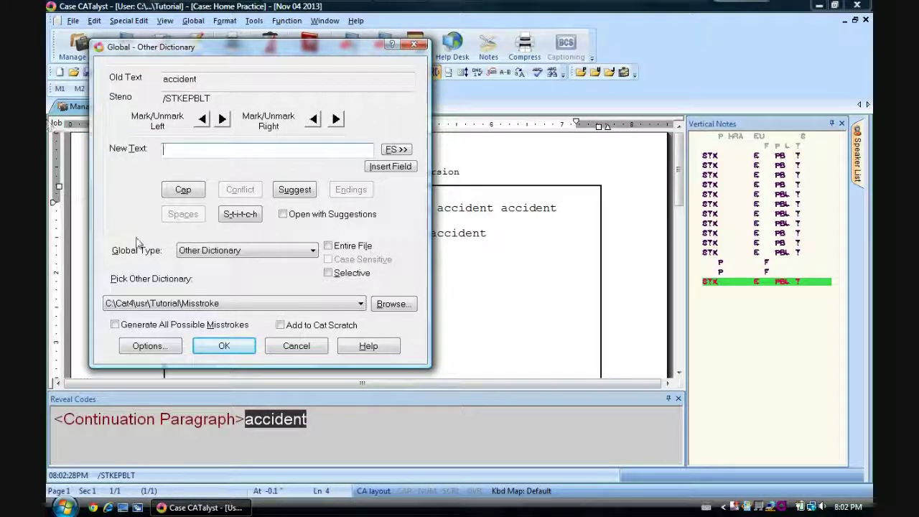
Save the entry as Font Color Red, 'accident', Font Color Black to Misstroke, then write three accidents.
{"action": "left_click", "coordinate": [391, 149]}
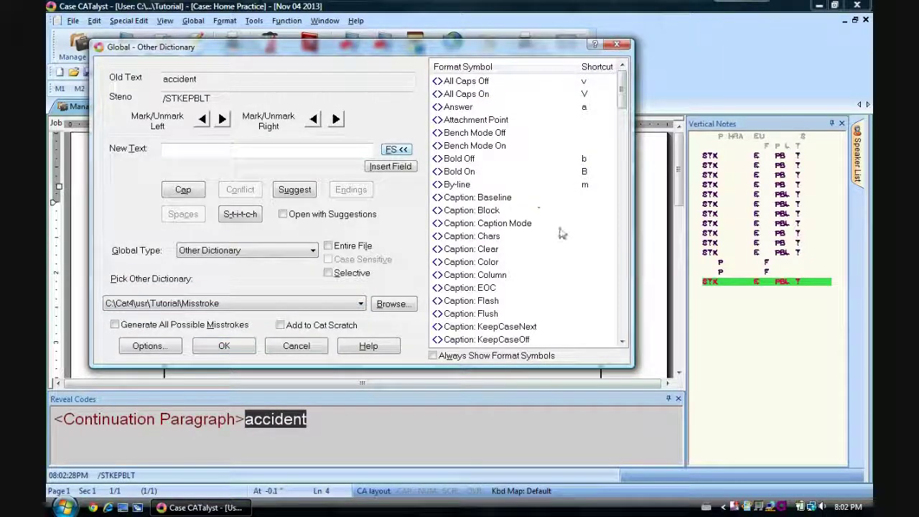
{"action": "scroll", "coordinate": [556, 232], "scroll_direction": "down", "scroll_amount": 10}
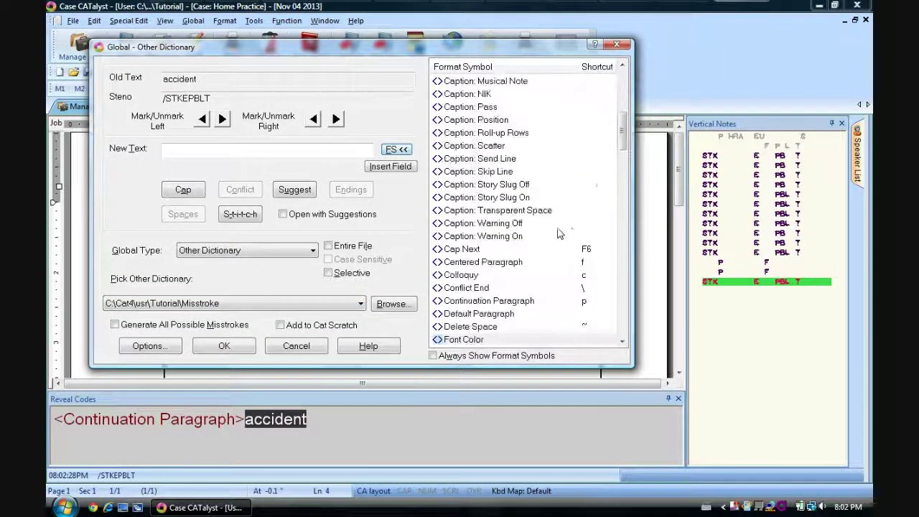
{"action": "double_click", "coordinate": [462, 339]}
{"action": "left_click", "coordinate": [343, 184]}
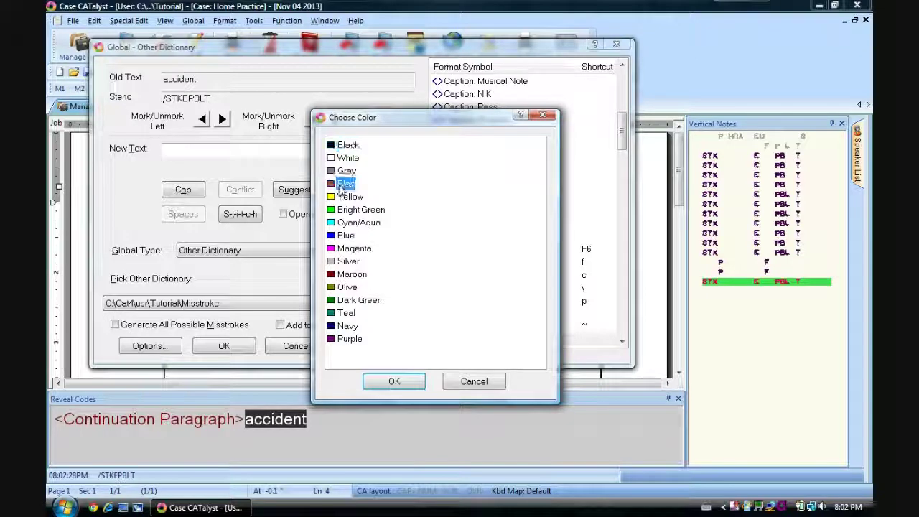
{"action": "left_click", "coordinate": [412, 384]}
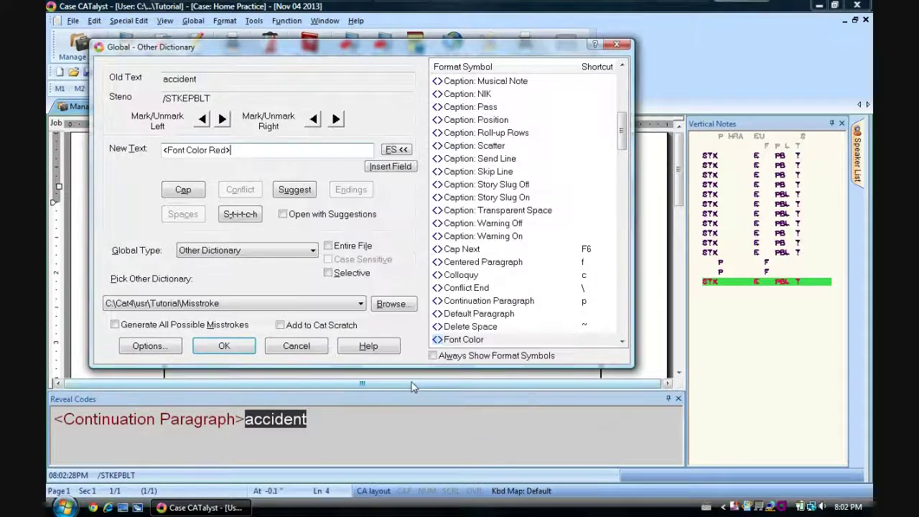
{"action": "type", "text": "accident"}
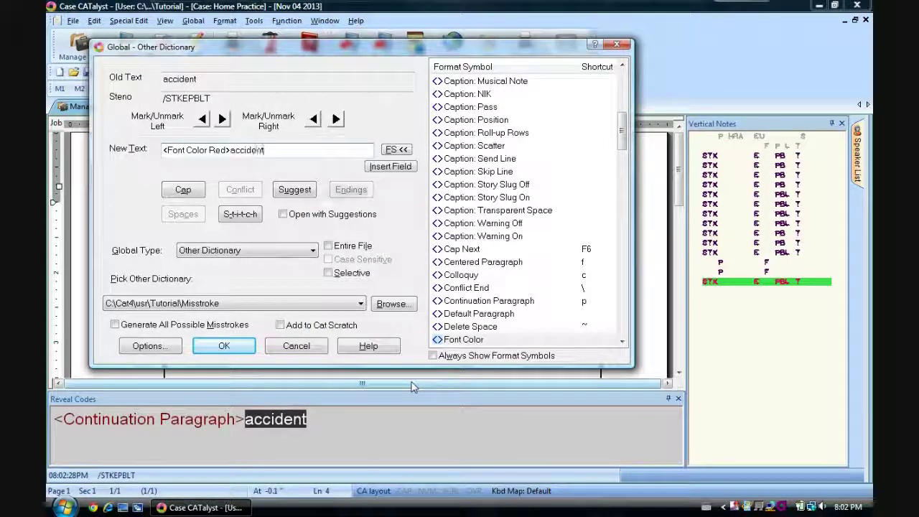
{"action": "double_click", "coordinate": [459, 341]}
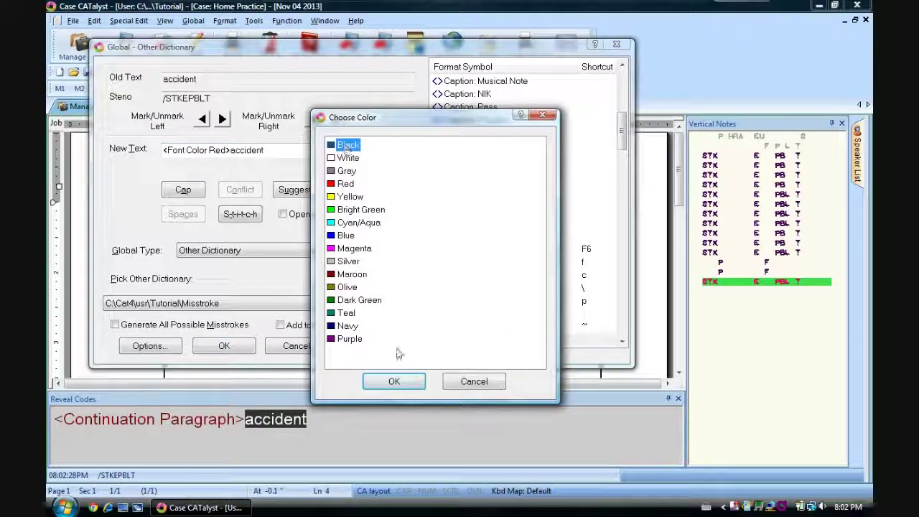
{"action": "left_click", "coordinate": [391, 382]}
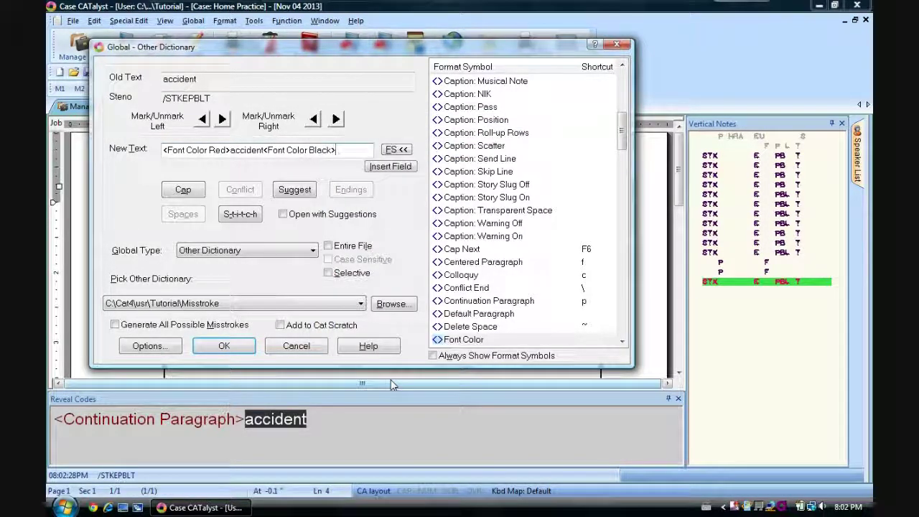
{"action": "left_click", "coordinate": [247, 349]}
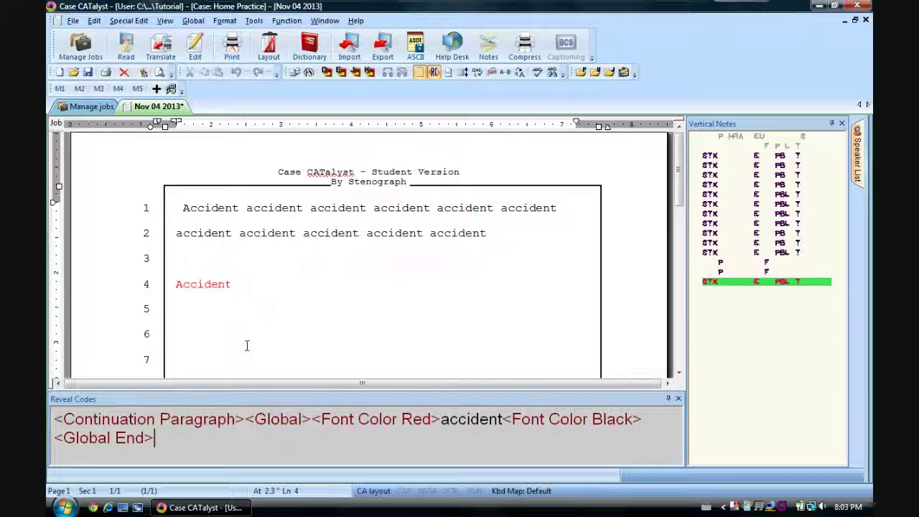
{"action": "type", "text": "accident accident accident"}
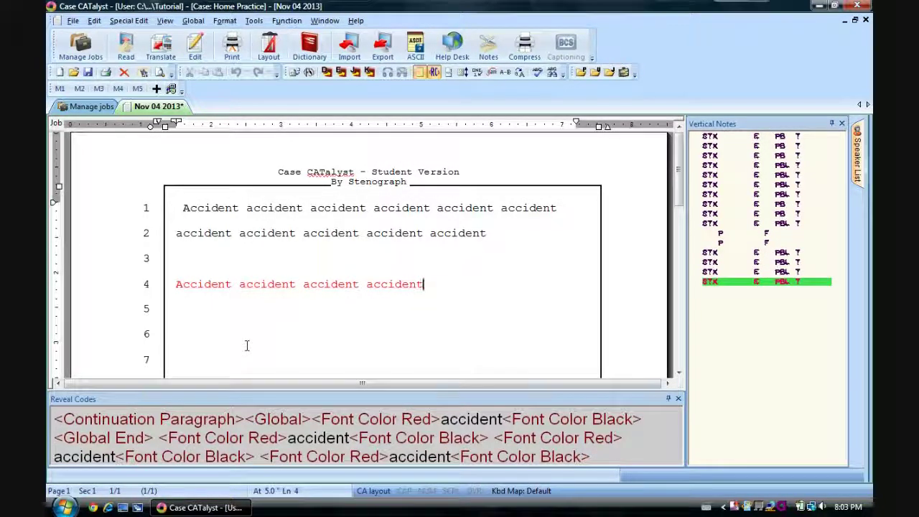
{"action": "left_click", "coordinate": [166, 21]}
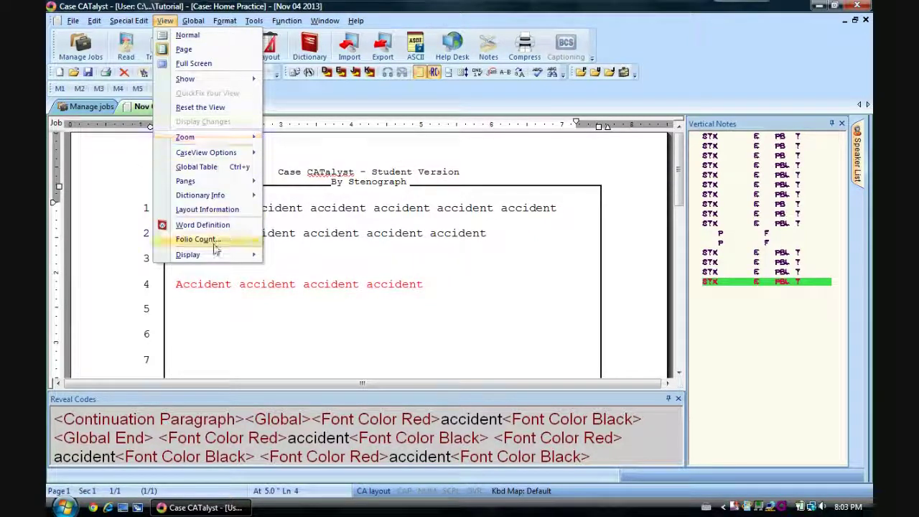
{"action": "mouse_move", "coordinate": [215, 257]}
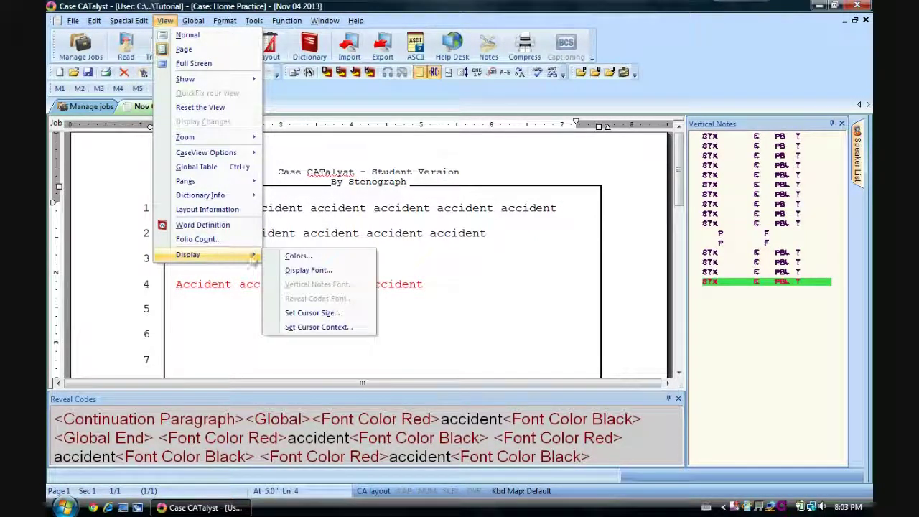
{"action": "left_click", "coordinate": [286, 259]}
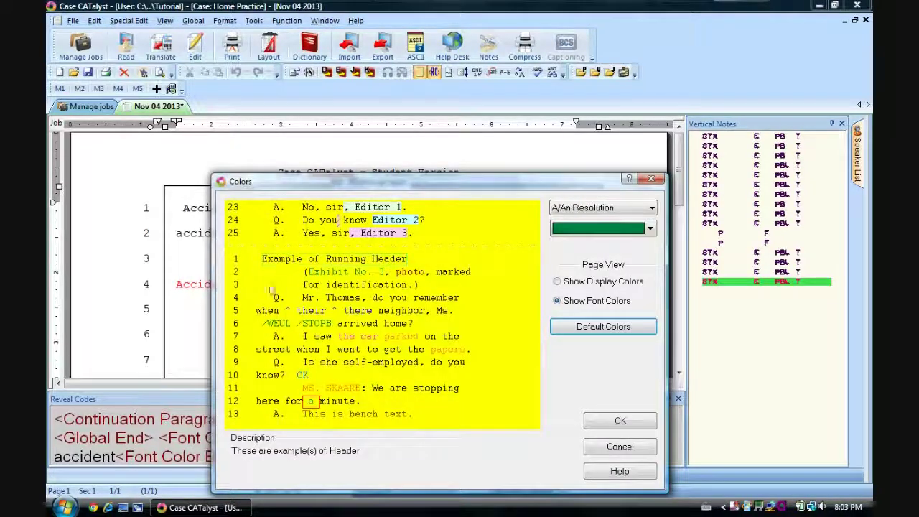
{"action": "left_click", "coordinate": [564, 283]}
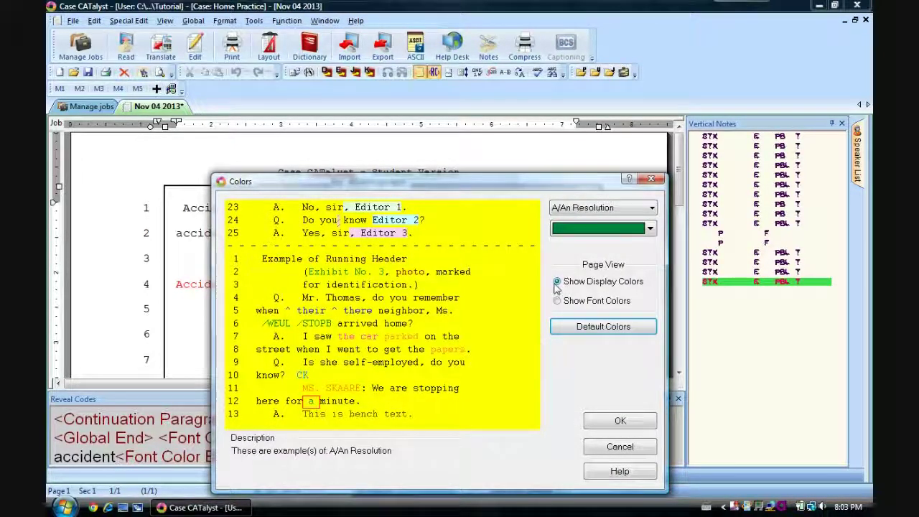
{"action": "left_click", "coordinate": [620, 421]}
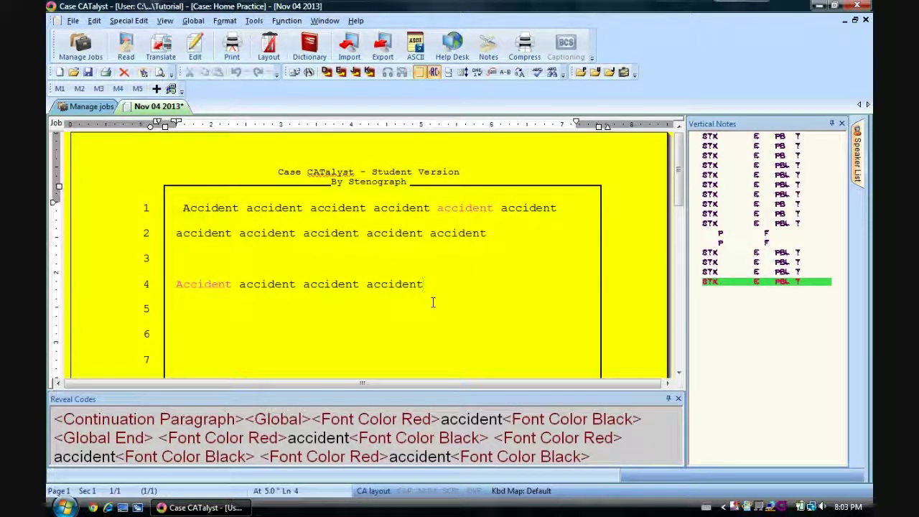
{"action": "left_click", "coordinate": [453, 245]}
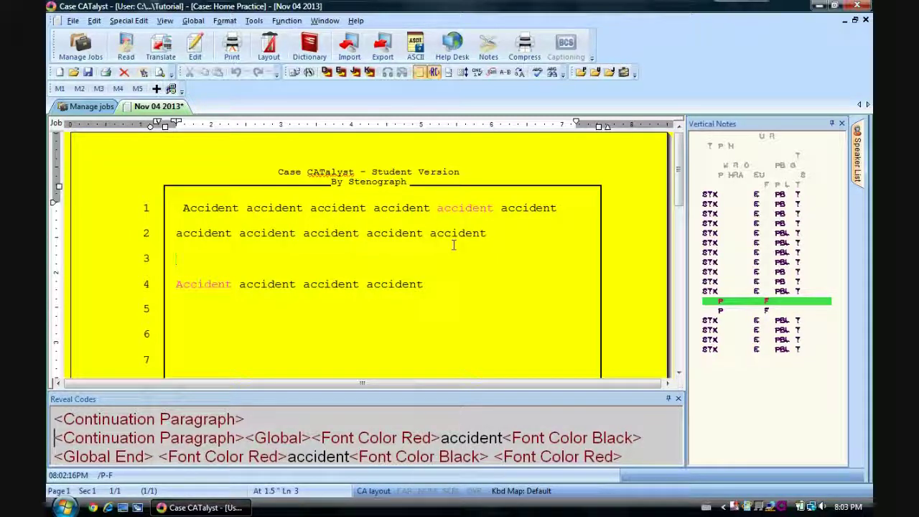
{"action": "left_click", "coordinate": [382, 284]}
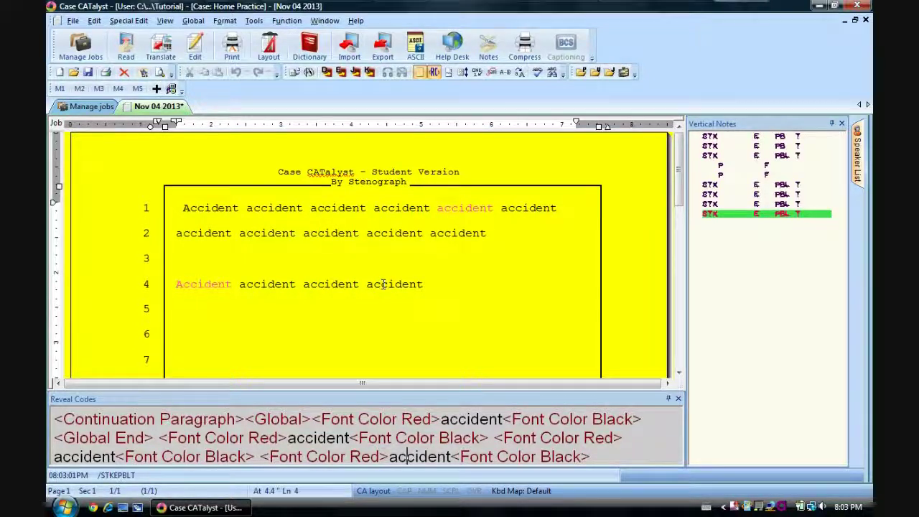
{"action": "double_click", "coordinate": [381, 284]}
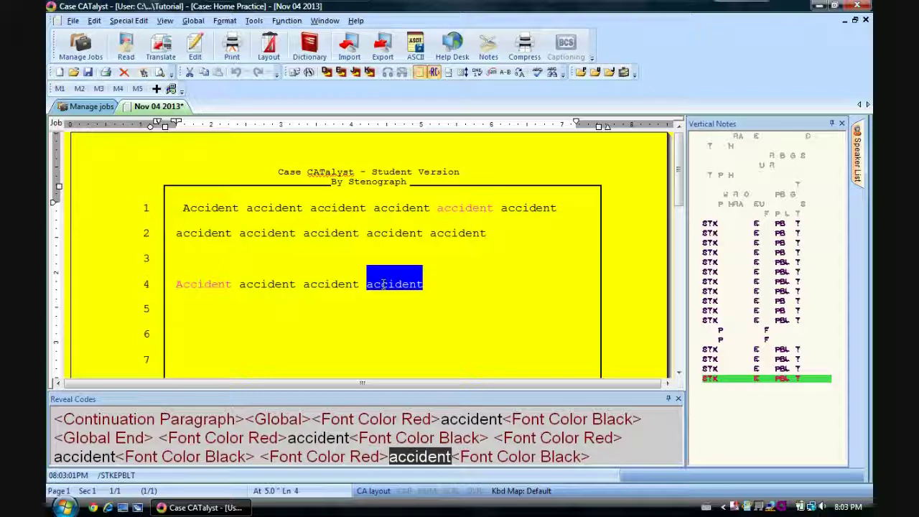
{"action": "left_click", "coordinate": [367, 285]}
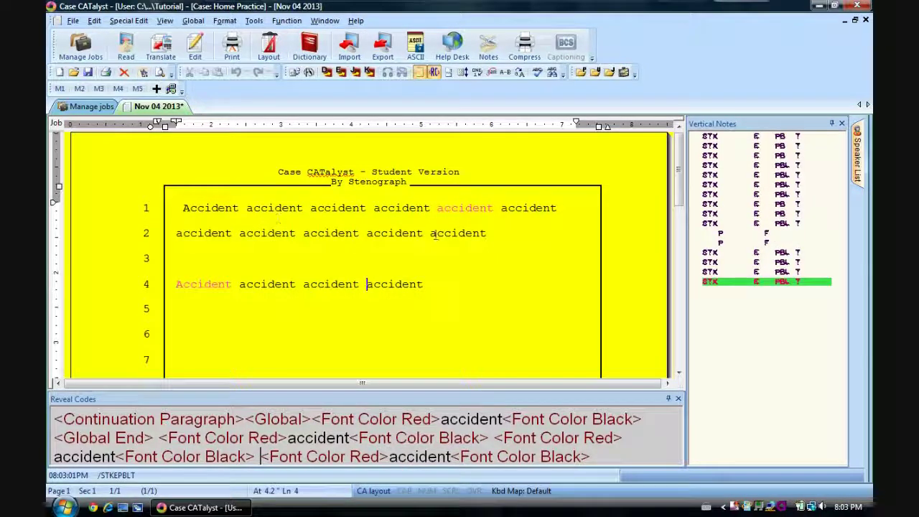
{"action": "left_click", "coordinate": [351, 277]}
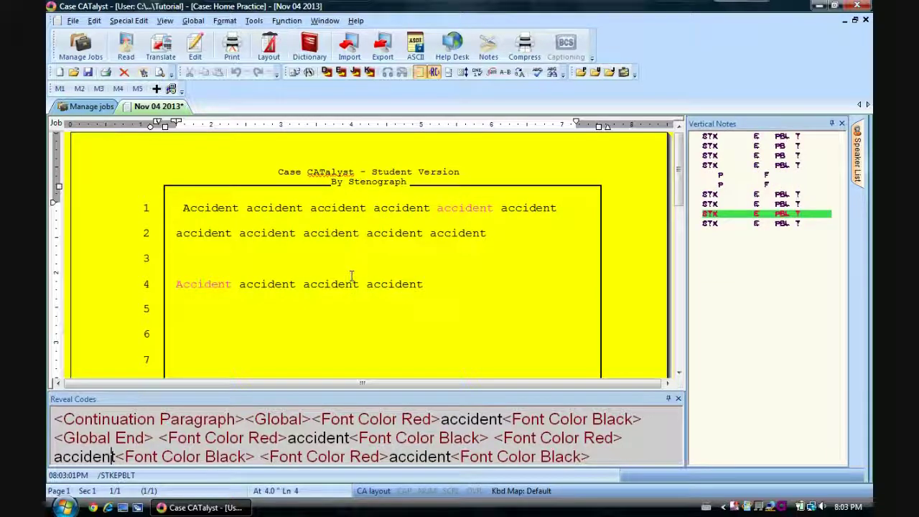
{"action": "left_click", "coordinate": [166, 22]}
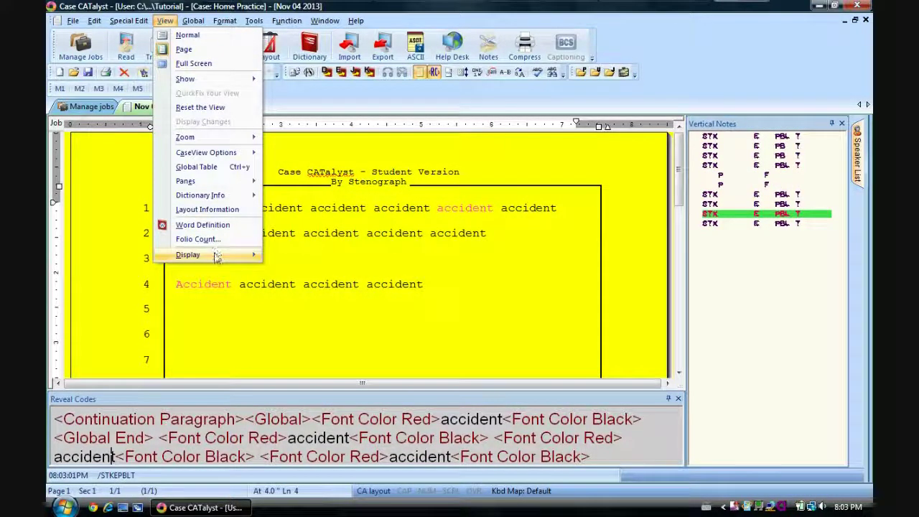
{"action": "mouse_move", "coordinate": [216, 256]}
{"action": "left_click", "coordinate": [277, 256]}
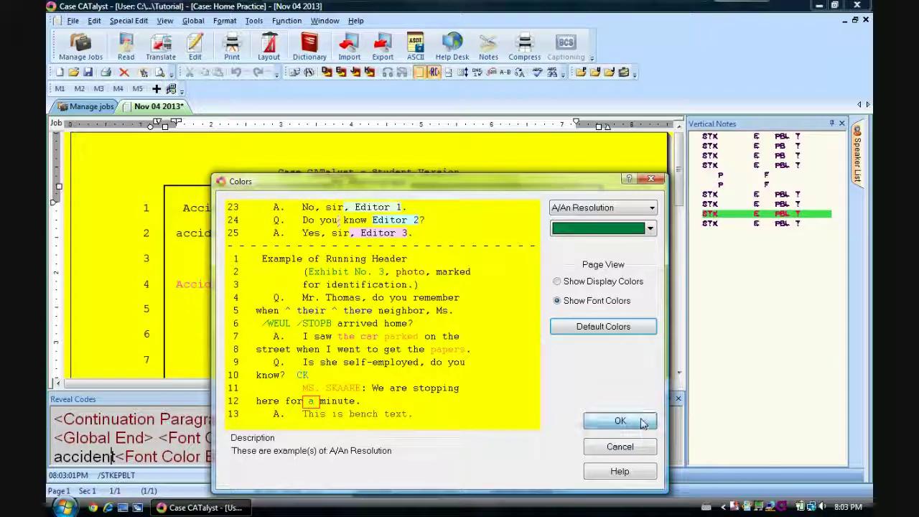
{"action": "left_click", "coordinate": [635, 422]}
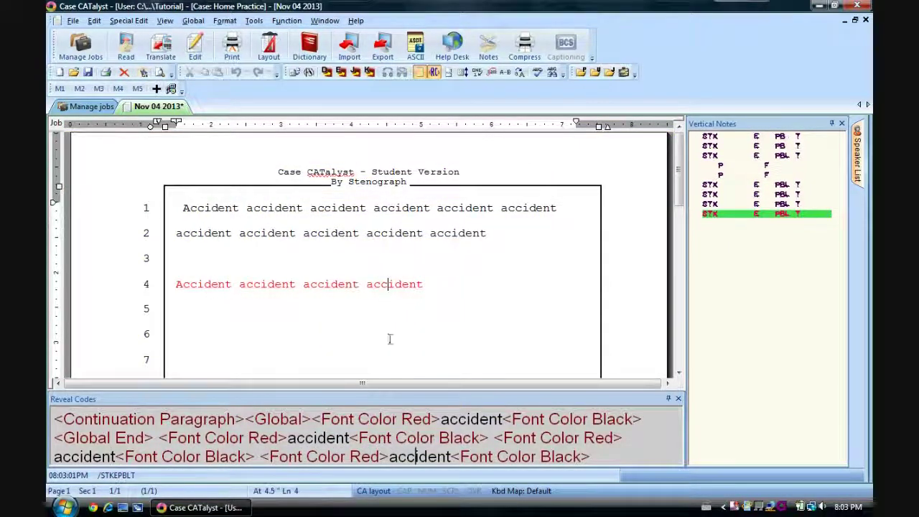
{"action": "left_click", "coordinate": [318, 441]}
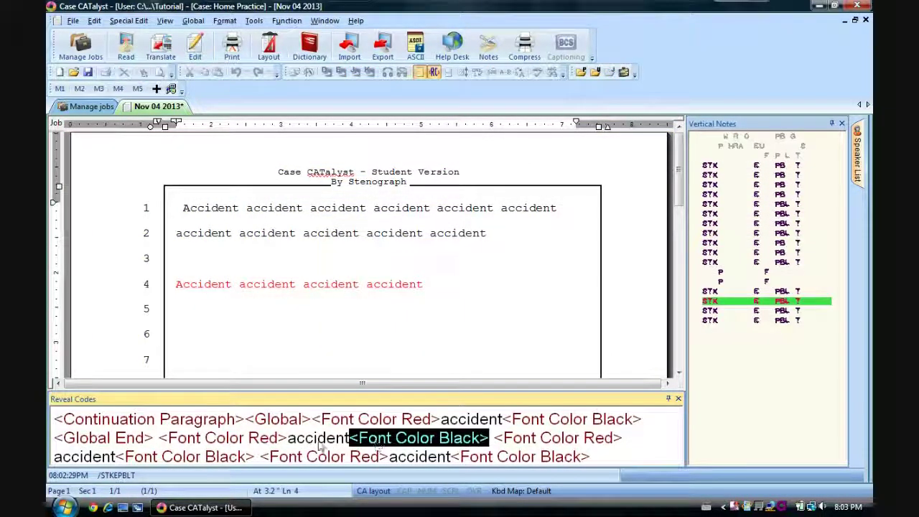
{"action": "left_click", "coordinate": [263, 445]}
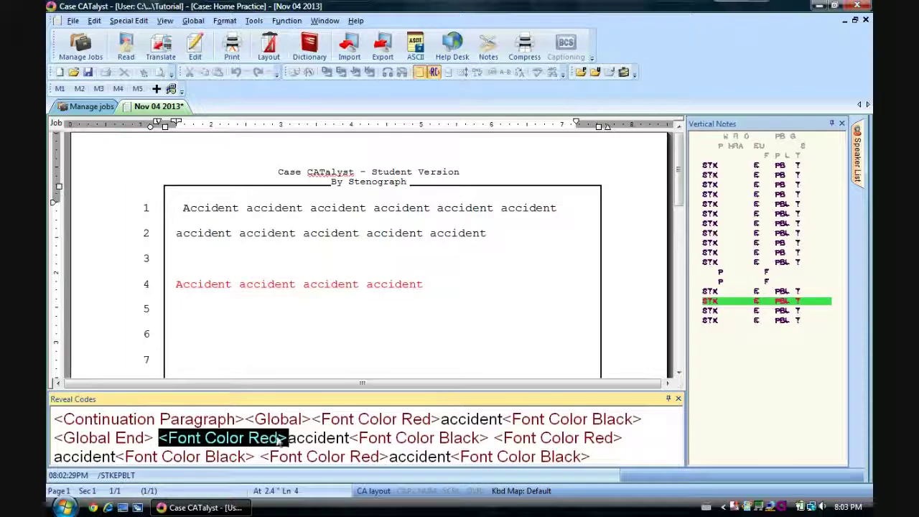
{"action": "left_click", "coordinate": [363, 443]}
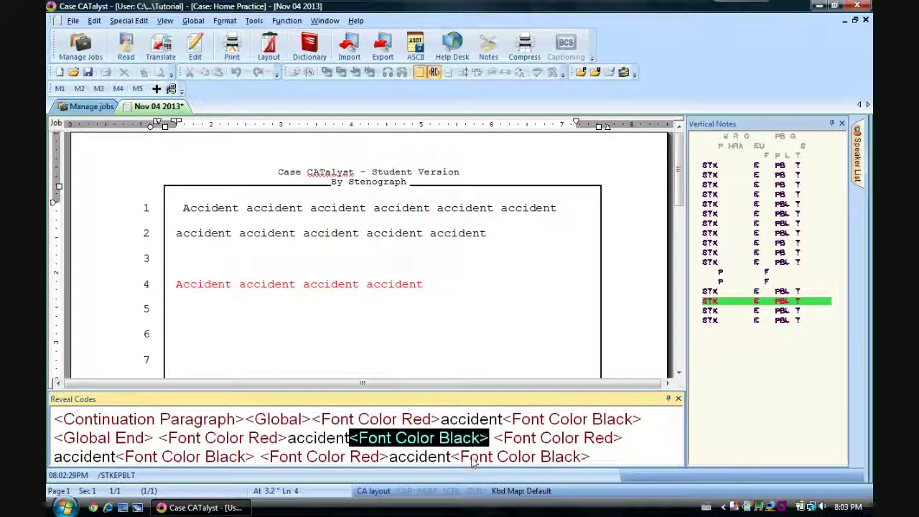
{"action": "left_click", "coordinate": [429, 289]}
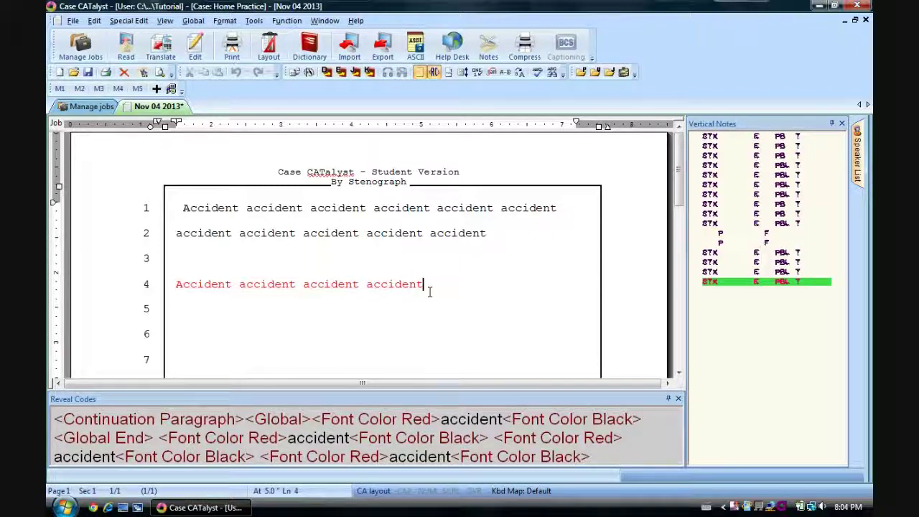
{"action": "key", "text": "ctrl+Left"}
{"action": "key", "text": "ctrl+shift+Right"}
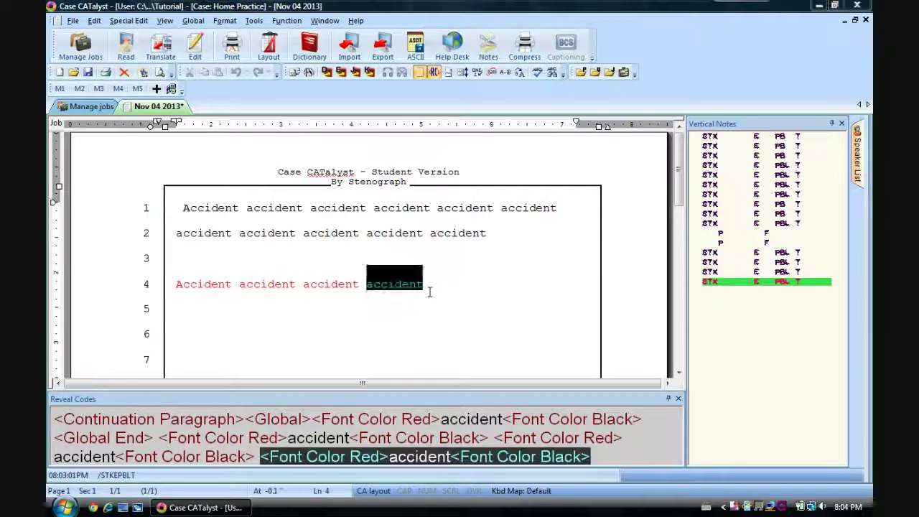
{"action": "key", "text": "ctrl+g"}
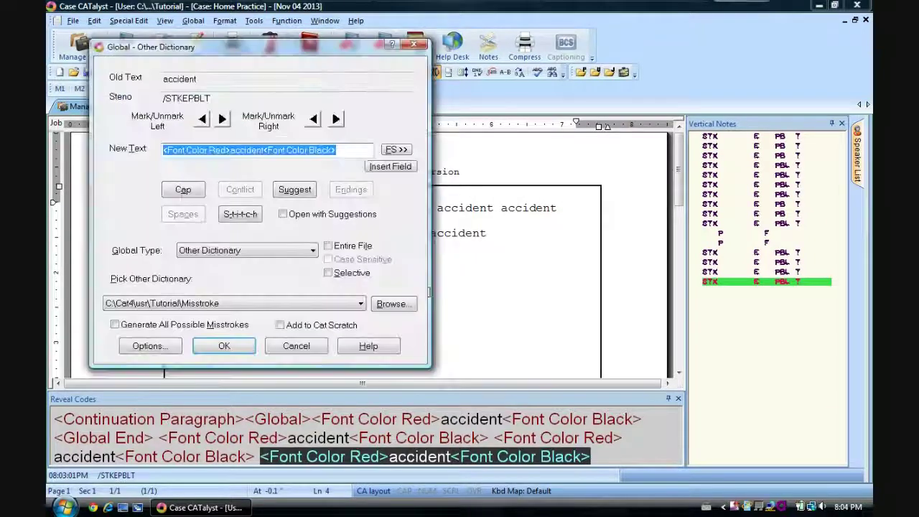
{"action": "left_click", "coordinate": [412, 46]}
{"action": "left_click", "coordinate": [433, 272]}
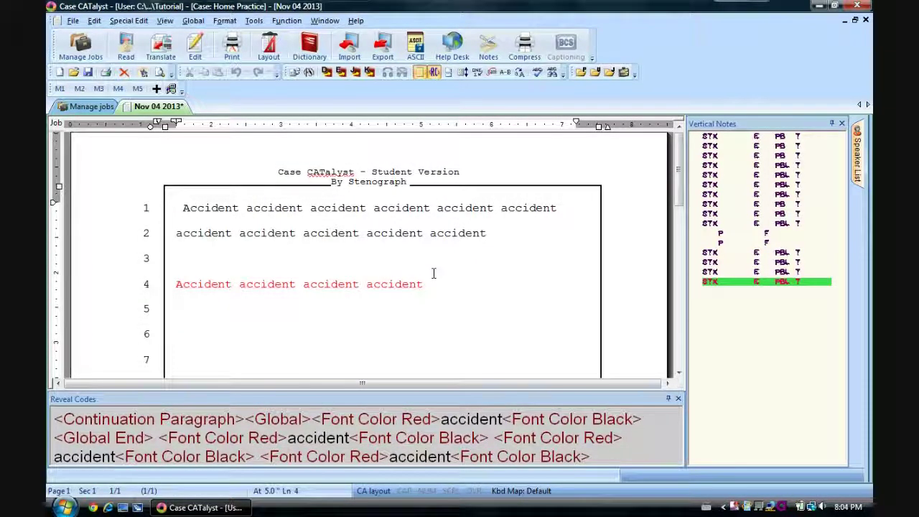
Start a new paragraph and write 'Falafel /TPHRAFPL', caret before the untranslated stroke.
{"action": "key", "text": "Return"}
{"action": "key", "text": "Return"}
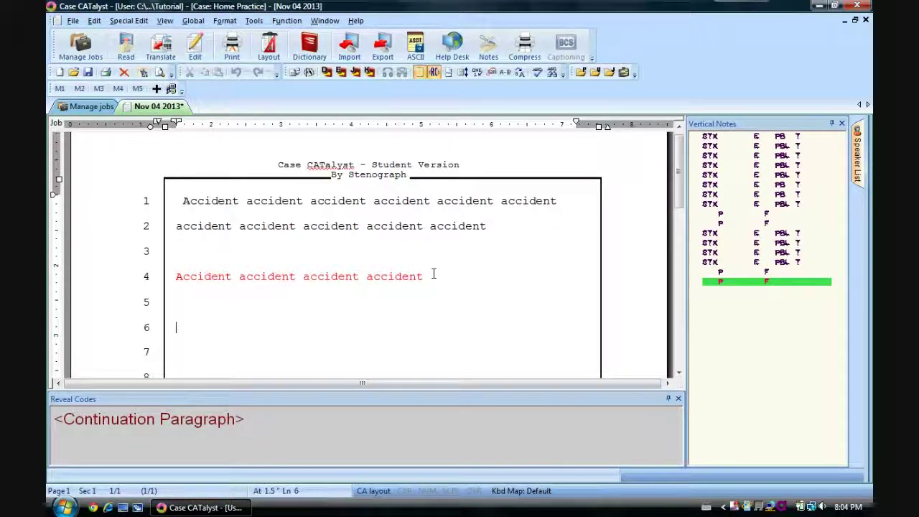
{"action": "type", "text": "Falafel"}
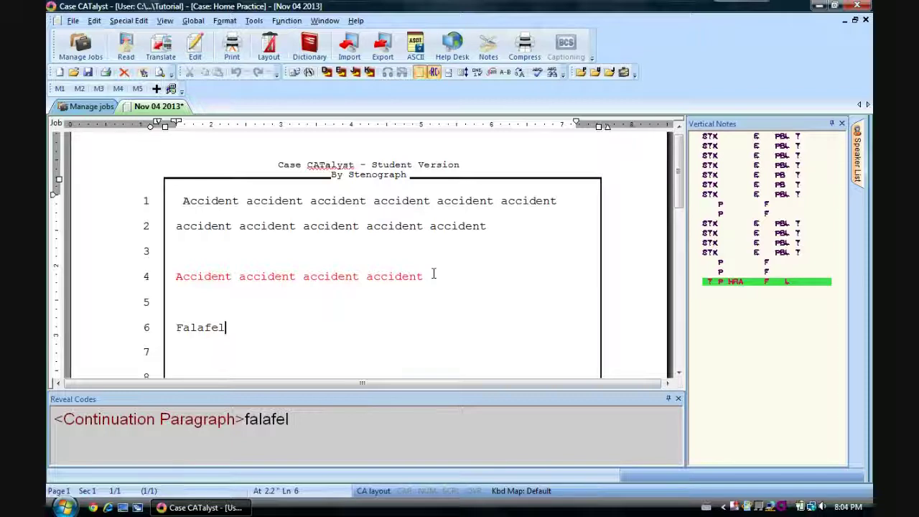
{"action": "type", "text": " /TPHRAFPL"}
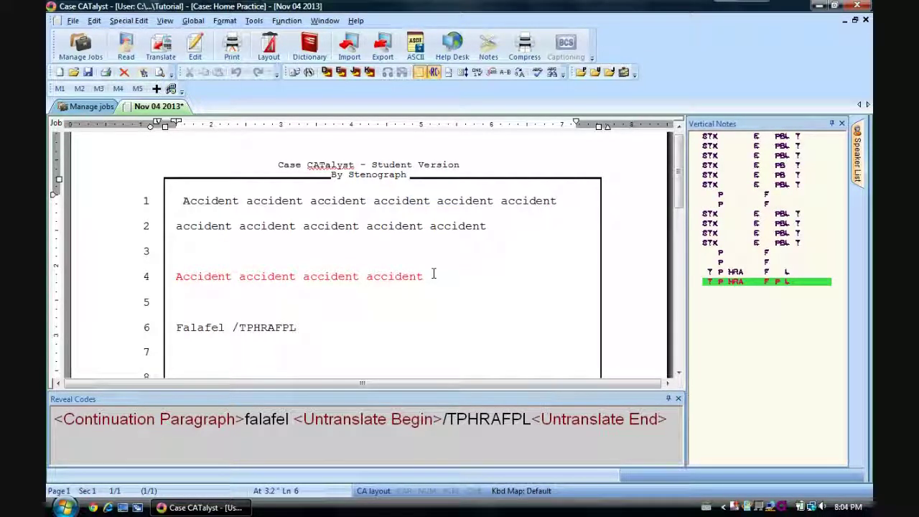
{"action": "key", "text": "ctrl+Left"}
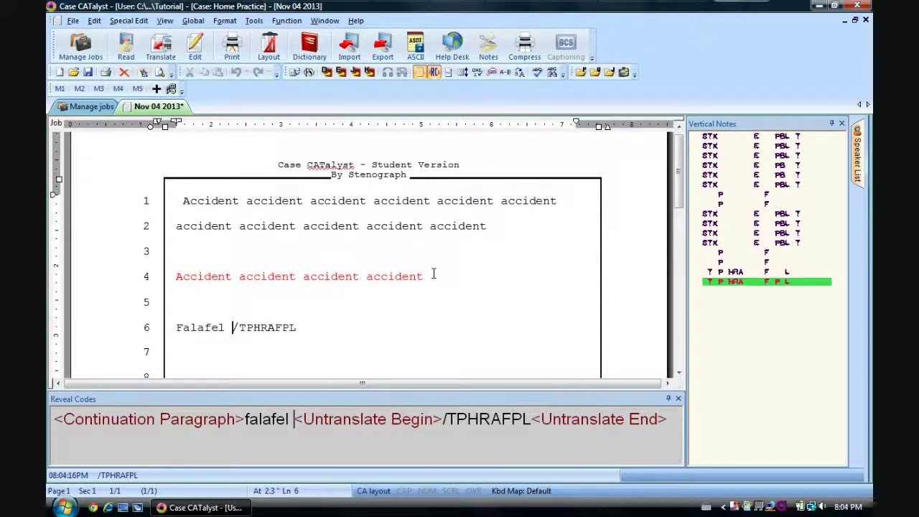
Open a global define for /TPHRAFPL, then close it without saving.
{"action": "key", "text": "ctrl+g"}
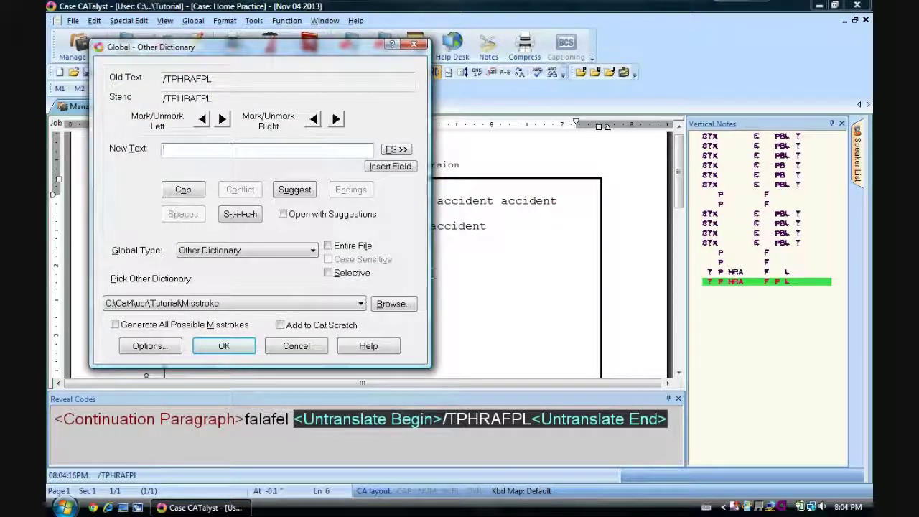
{"action": "left_click", "coordinate": [395, 149]}
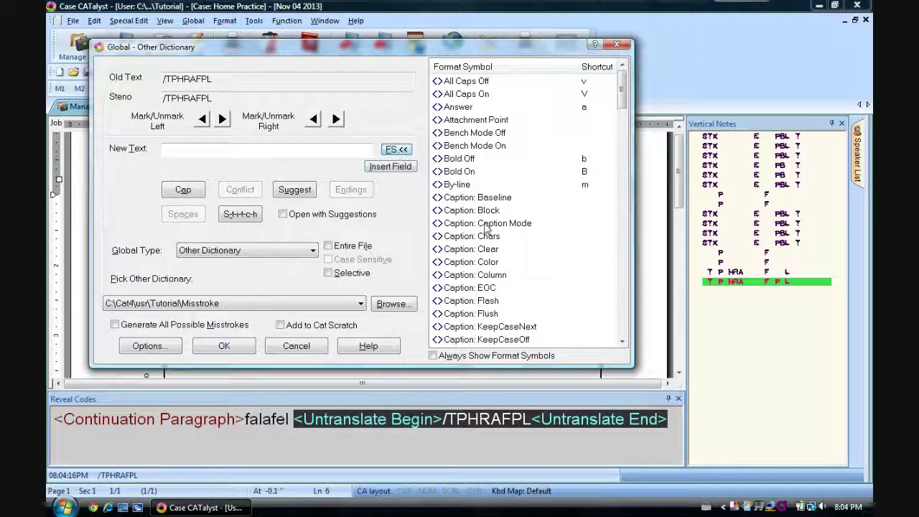
{"action": "left_click", "coordinate": [395, 150]}
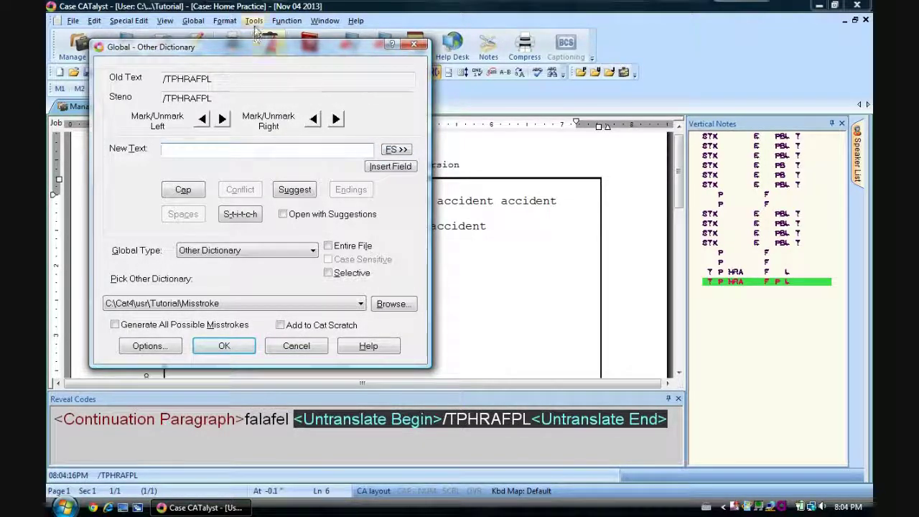
{"action": "left_click", "coordinate": [413, 44]}
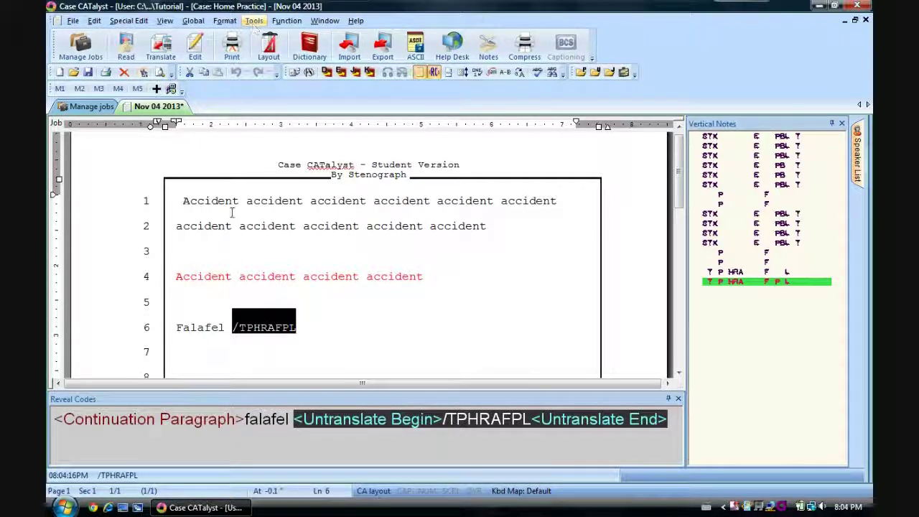
Start recording a new macro and open a global define for /TPHRAFPL.
{"action": "key", "text": "Left"}
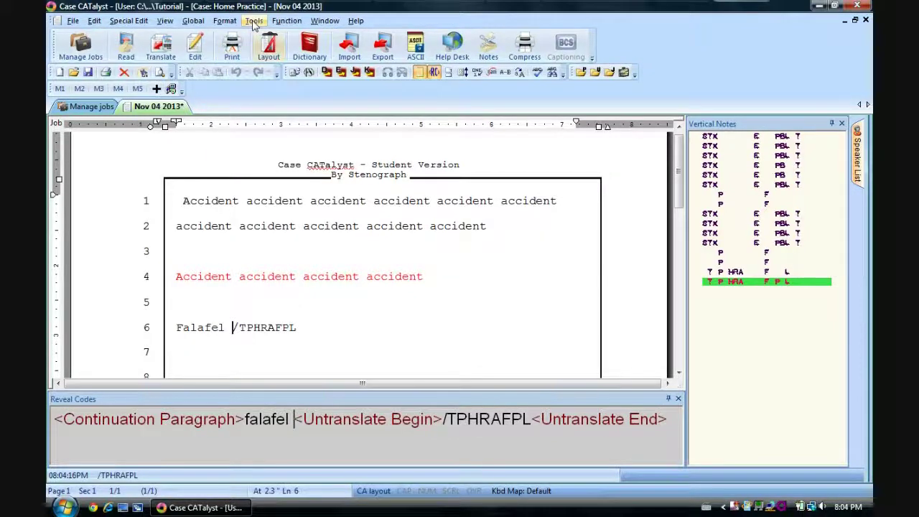
{"action": "left_click", "coordinate": [254, 20]}
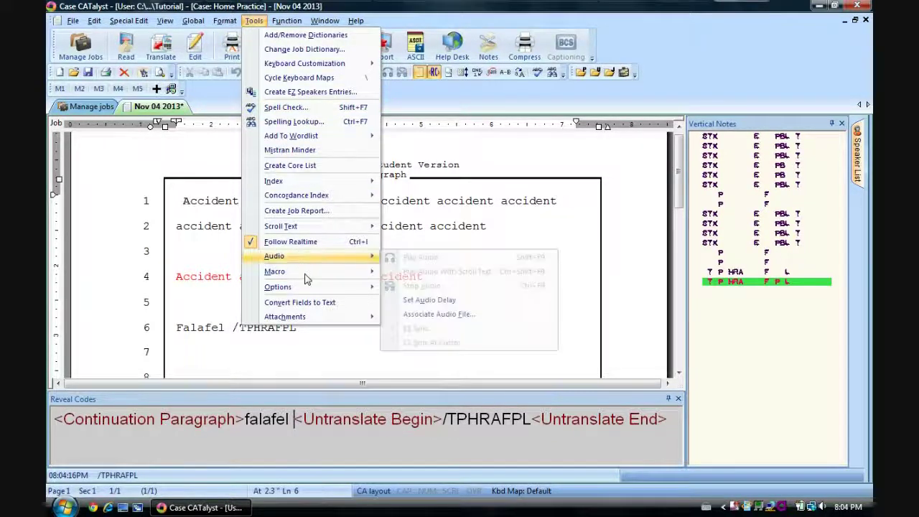
{"action": "mouse_move", "coordinate": [304, 273]}
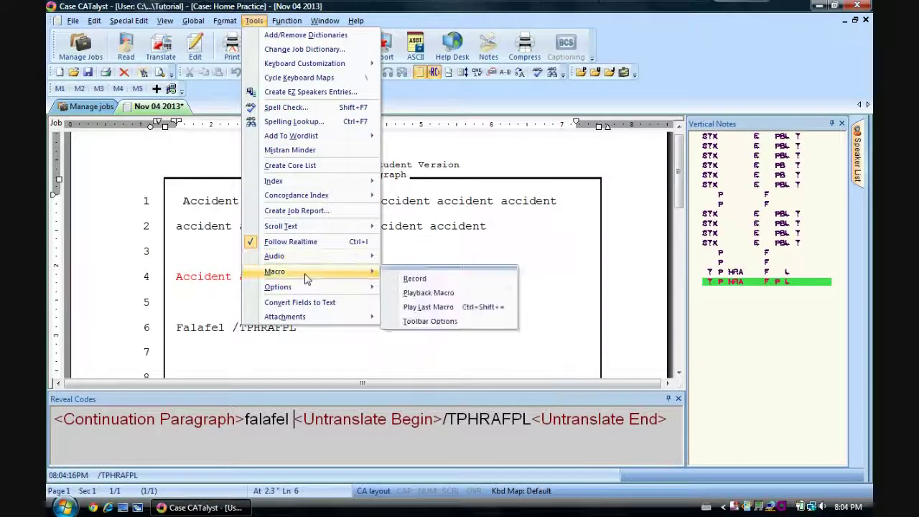
{"action": "left_click", "coordinate": [414, 280]}
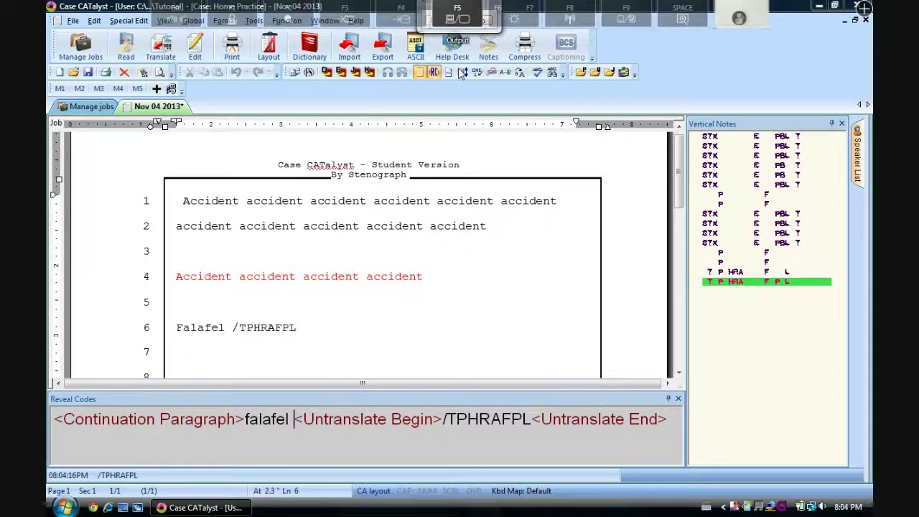
{"action": "left_click_drag", "start_coordinate": [491, 13], "coordinate": [505, 108]}
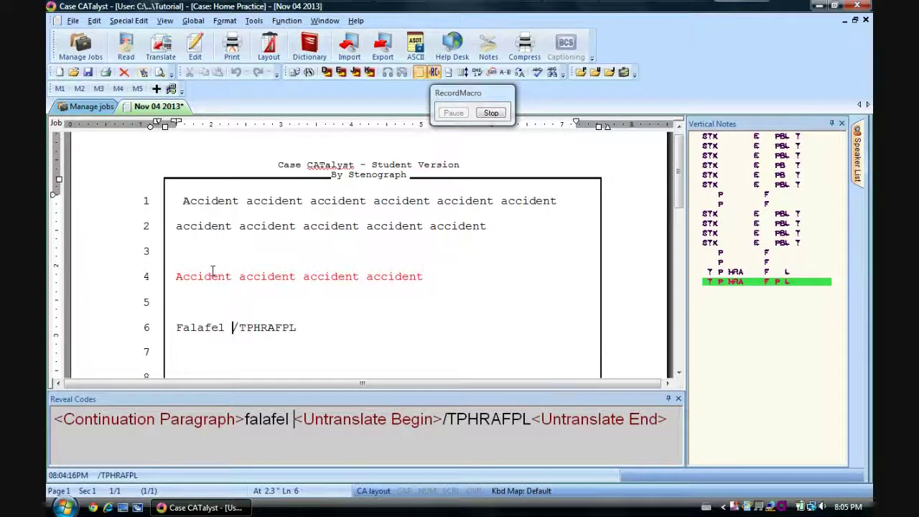
{"action": "key", "text": "ctrl+g"}
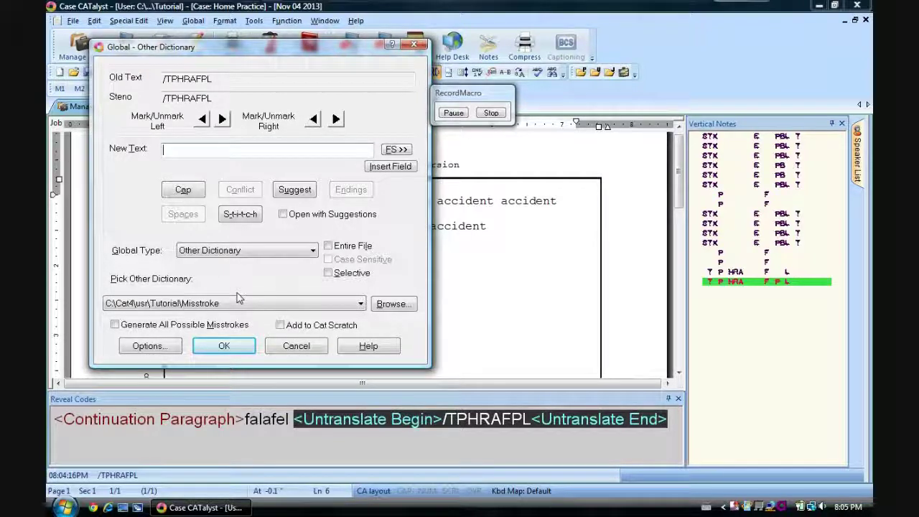
Choose the Misstroke dictionary as the define's target.
{"action": "left_click", "coordinate": [384, 308]}
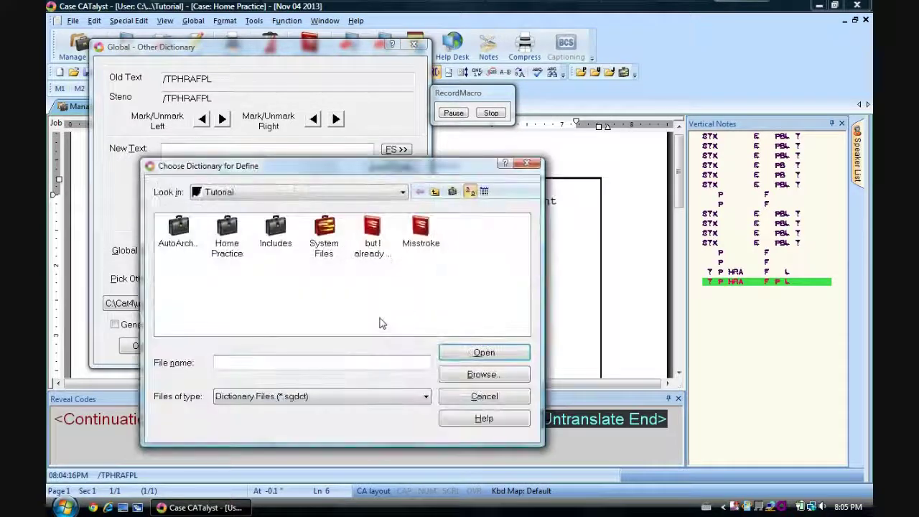
{"action": "type", "text": "misstroke"}
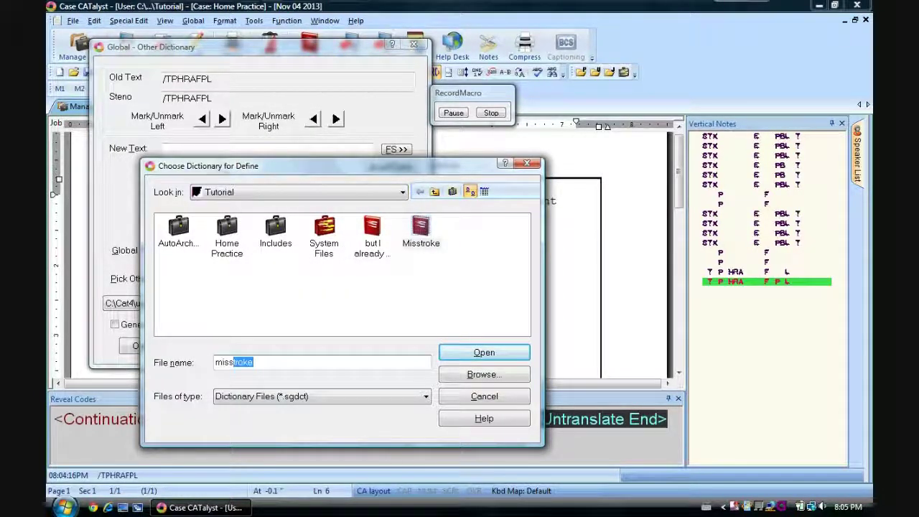
{"action": "key", "text": "Return"}
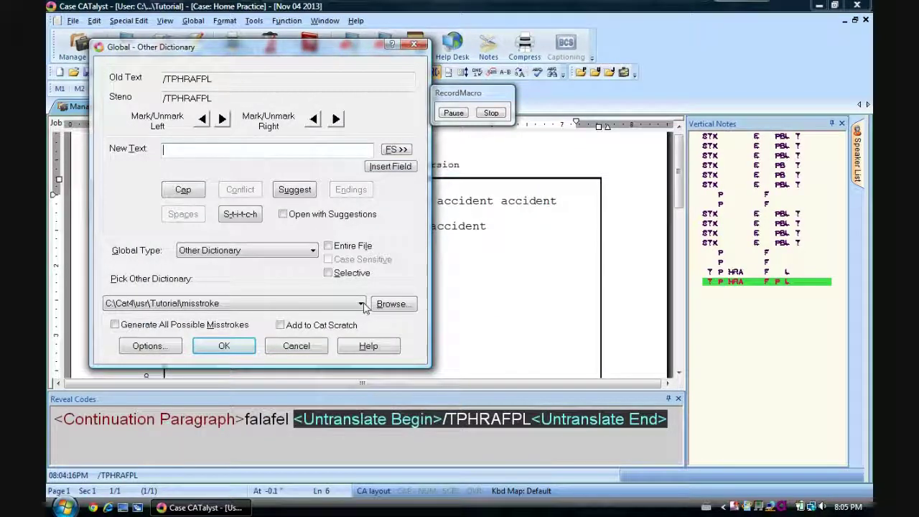
Insert Font Color Red and Font Color Black codes into the new text, then stop recording.
{"action": "left_click", "coordinate": [399, 150]}
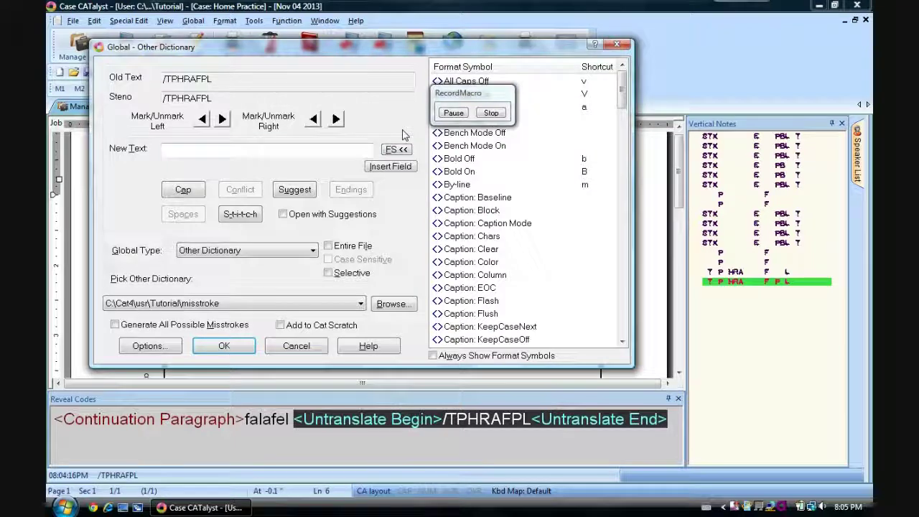
{"action": "scroll", "coordinate": [404, 135], "scroll_direction": "down", "scroll_amount": 8}
{"action": "key", "text": "Return"}
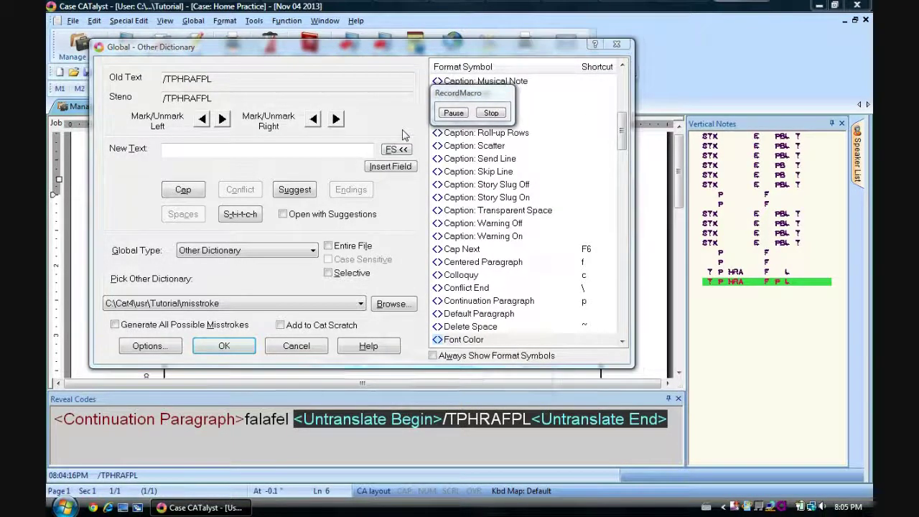
{"action": "key", "text": "Return"}
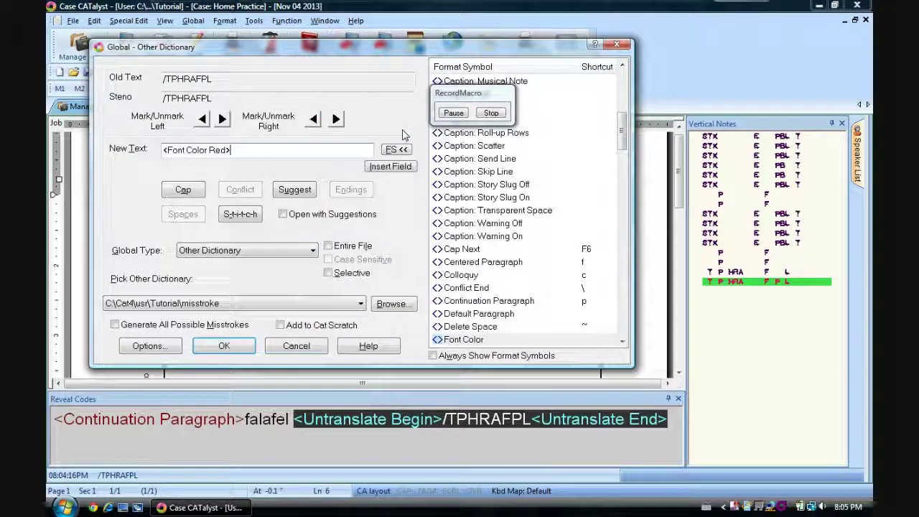
{"action": "key", "text": "alt+f"}
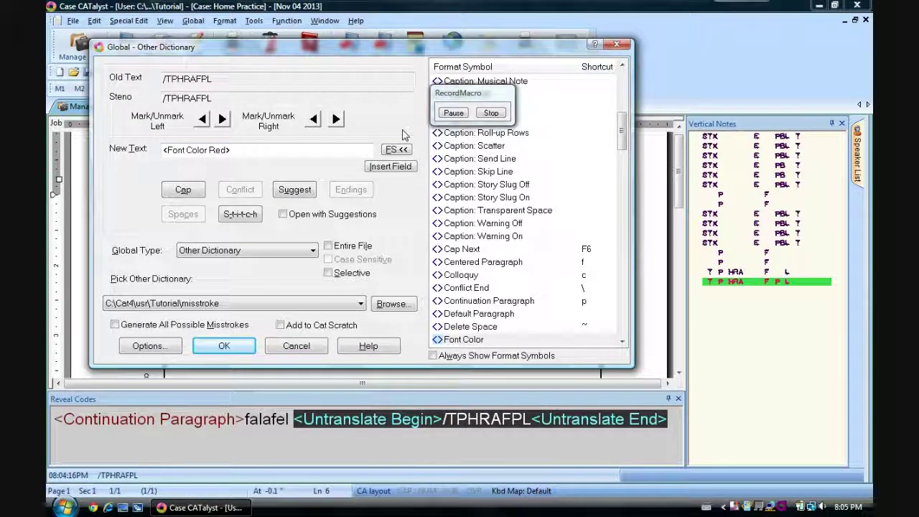
{"action": "key", "text": "Return"}
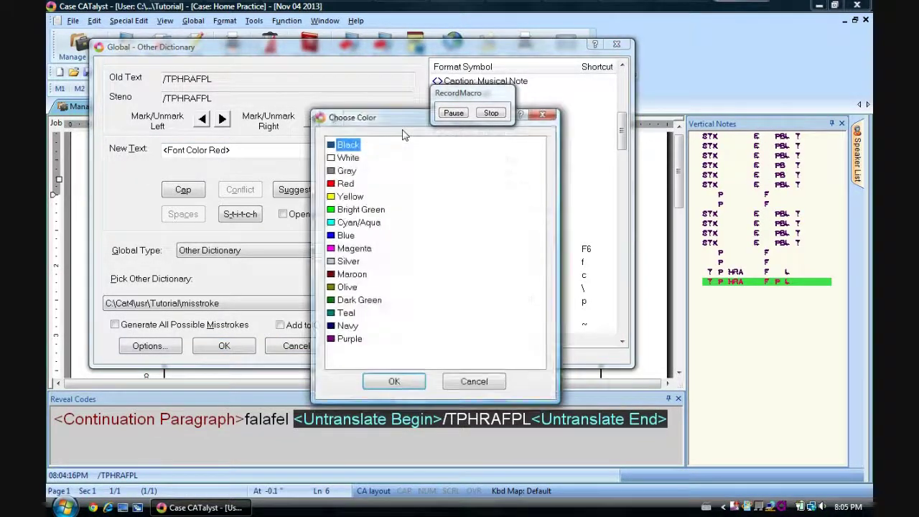
{"action": "key", "text": "Return"}
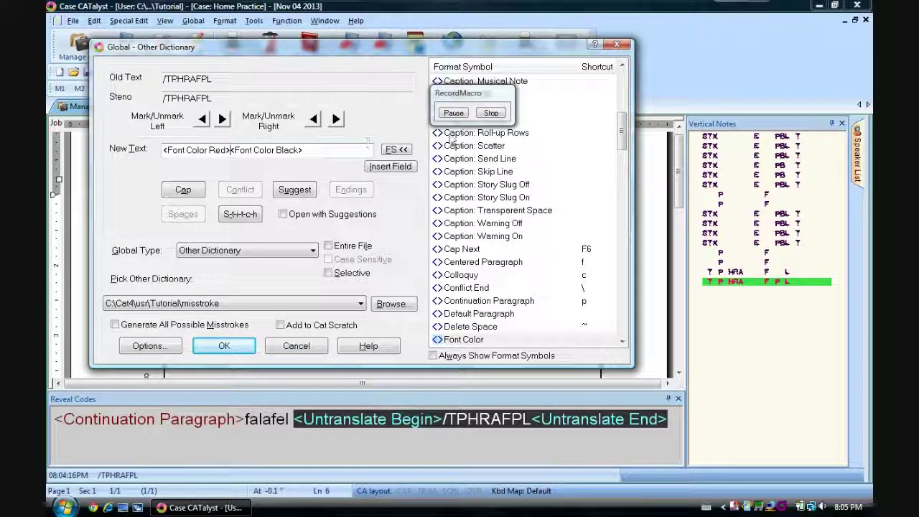
{"action": "left_click", "coordinate": [491, 114]}
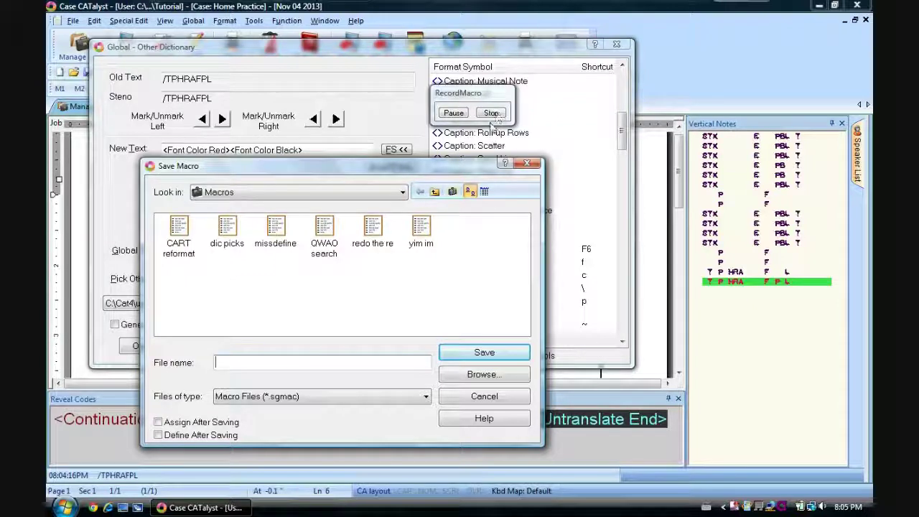
Save the macro as missdefine, replacing the existing one, and close the global define.
{"action": "left_click", "coordinate": [275, 231]}
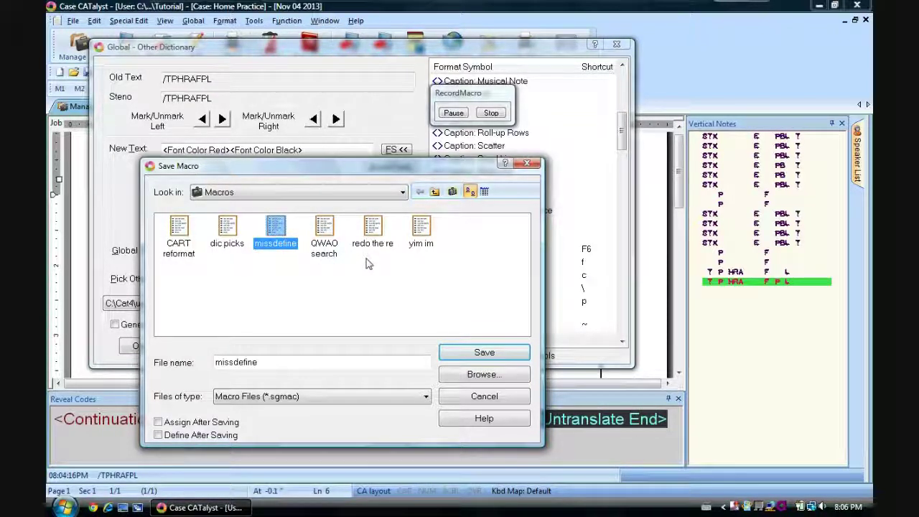
{"action": "left_click", "coordinate": [477, 354]}
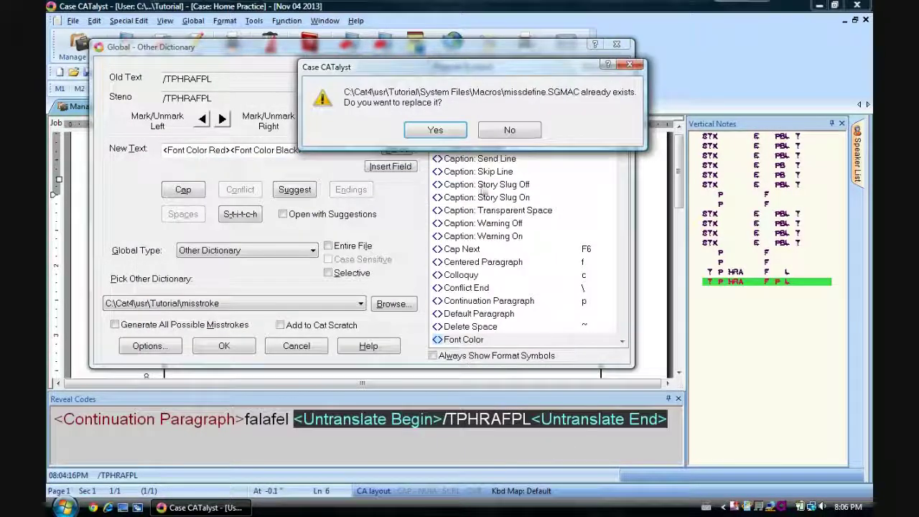
{"action": "left_click", "coordinate": [435, 130]}
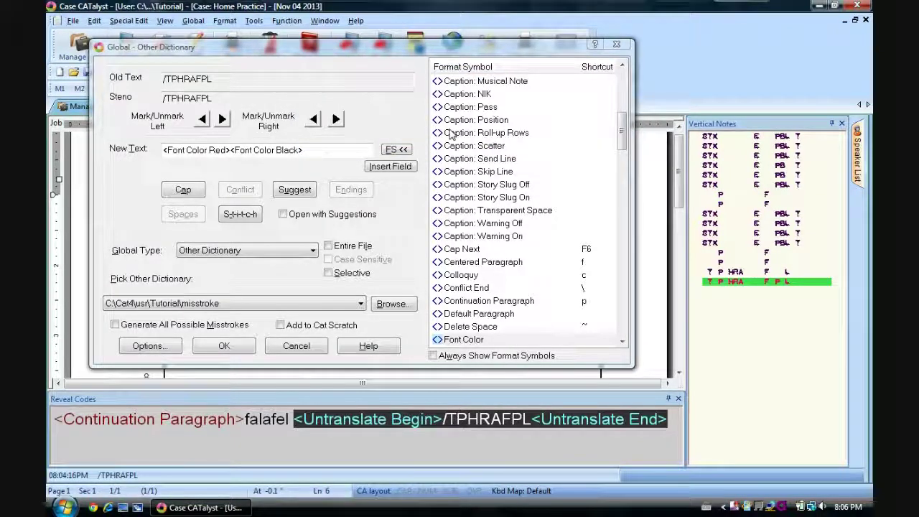
{"action": "left_click", "coordinate": [616, 45]}
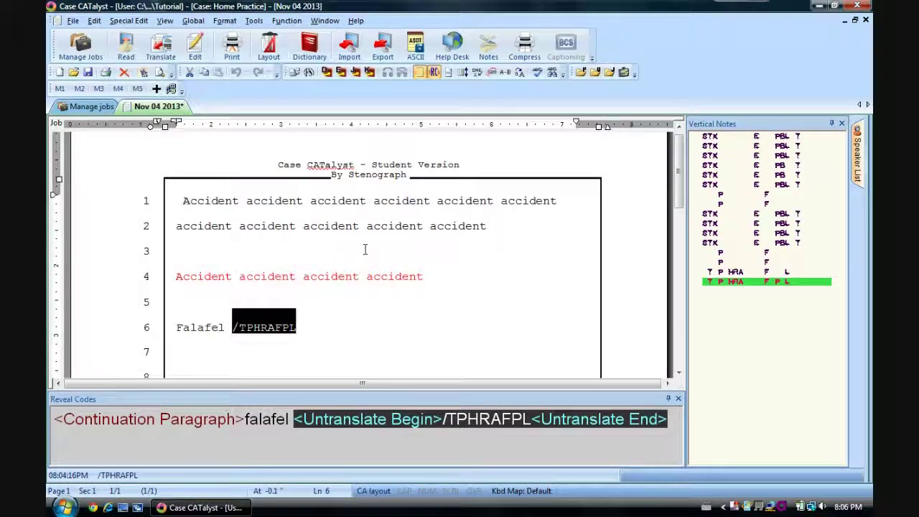
{"action": "left_click", "coordinate": [264, 326]}
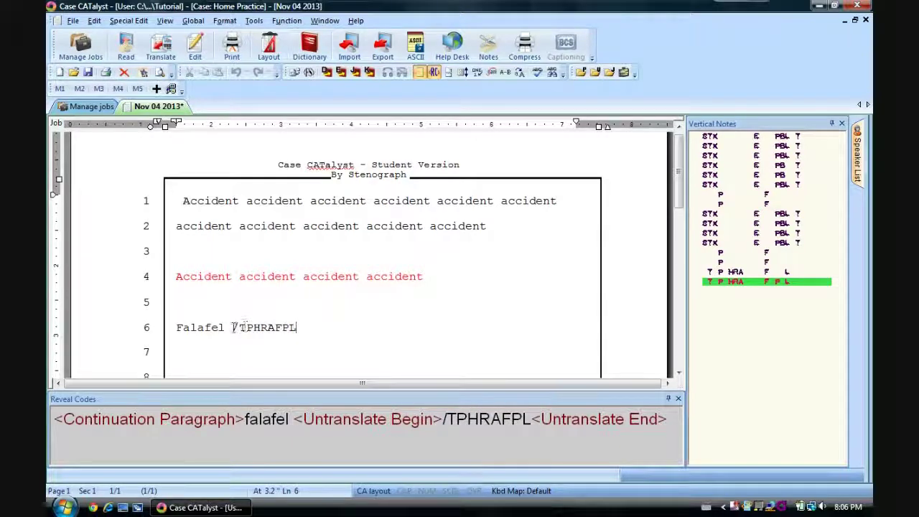
{"action": "left_click", "coordinate": [232, 327]}
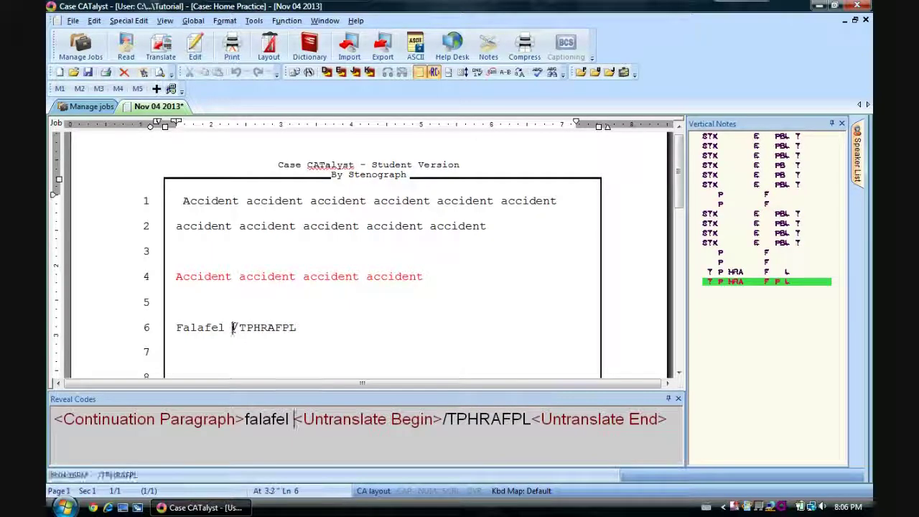
{"action": "left_click", "coordinate": [257, 21]}
{"action": "mouse_move", "coordinate": [338, 273]}
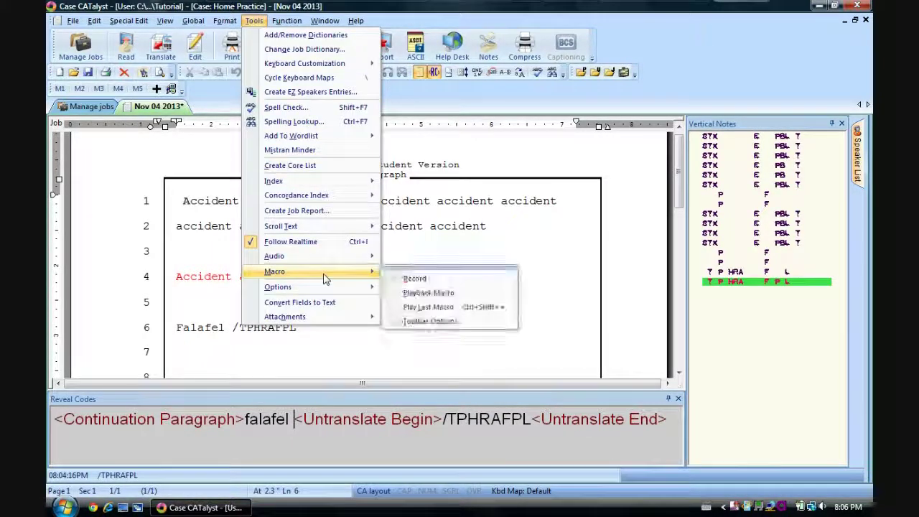
{"action": "left_click", "coordinate": [453, 294]}
{"action": "double_click", "coordinate": [279, 228]}
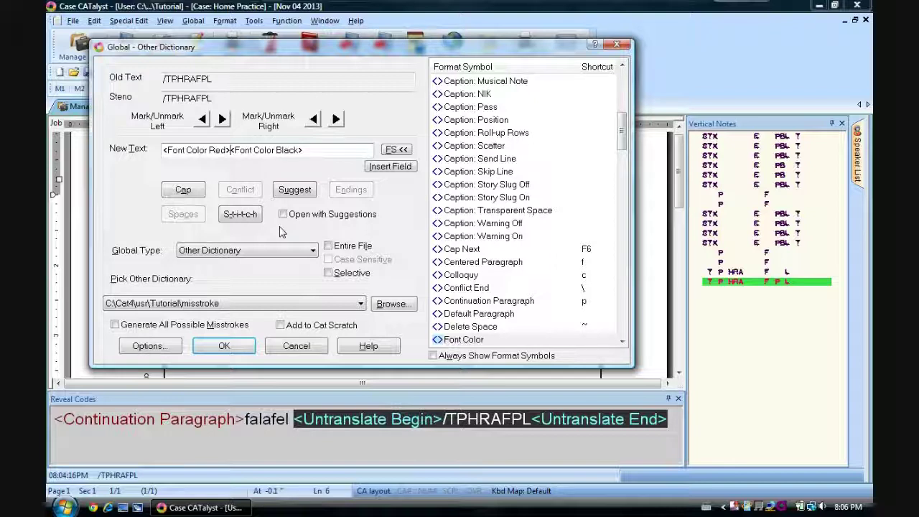
{"action": "type", "text": "fa"}
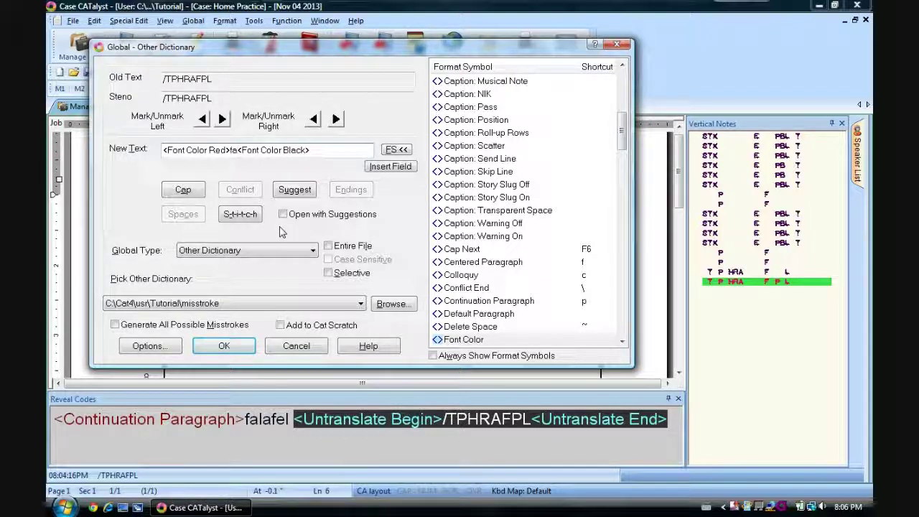
{"action": "type", "text": "lafel"}
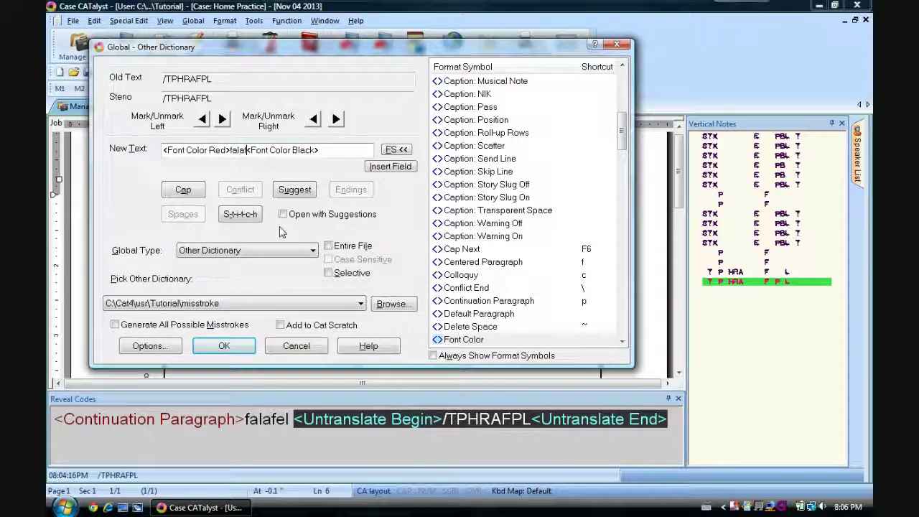
{"action": "key", "text": "BackSpace"}
{"action": "key", "text": "BackSpace"}
{"action": "key", "text": "BackSpace"}
{"action": "key", "text": "BackSpace"}
{"action": "key", "text": "BackSpace"}
{"action": "key", "text": "BackSpace"}
{"action": "key", "text": "BackSpace"}
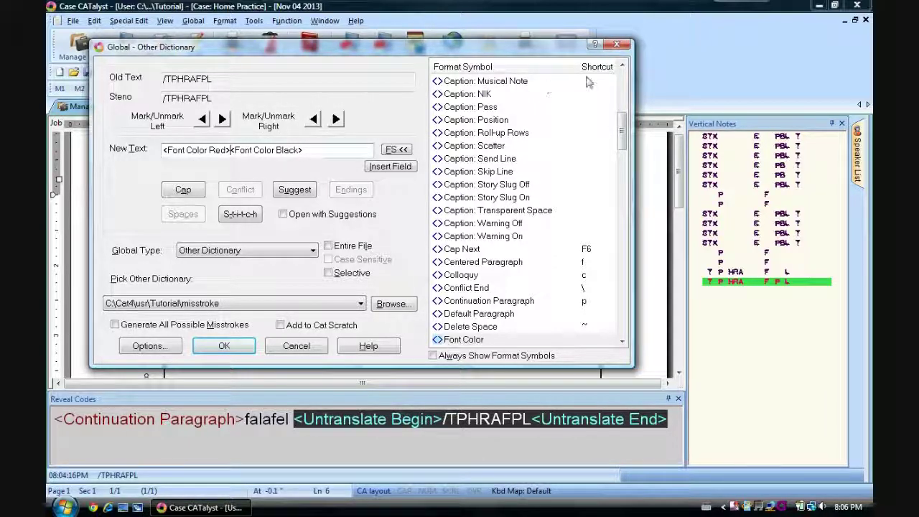
{"action": "left_click", "coordinate": [610, 49]}
{"action": "left_click", "coordinate": [370, 314]}
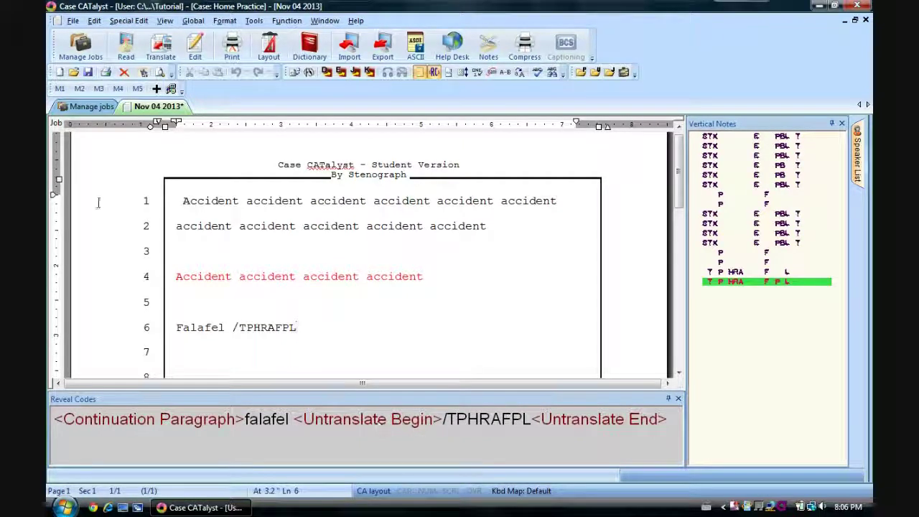
{"action": "left_click", "coordinate": [90, 106]}
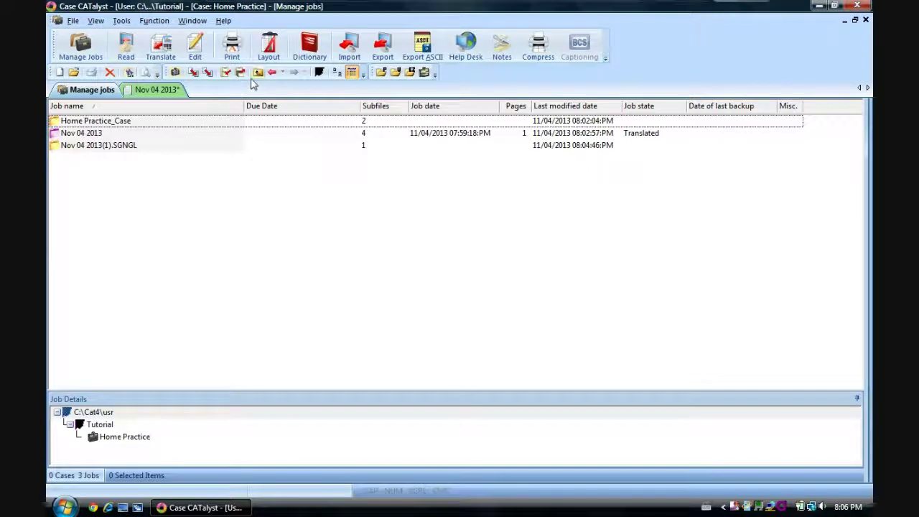
Select Default in the System Files case, then list keyboard maps from the Nov 04 2013 transcript.
{"action": "left_click", "coordinate": [253, 74]}
{"action": "double_click", "coordinate": [87, 159]}
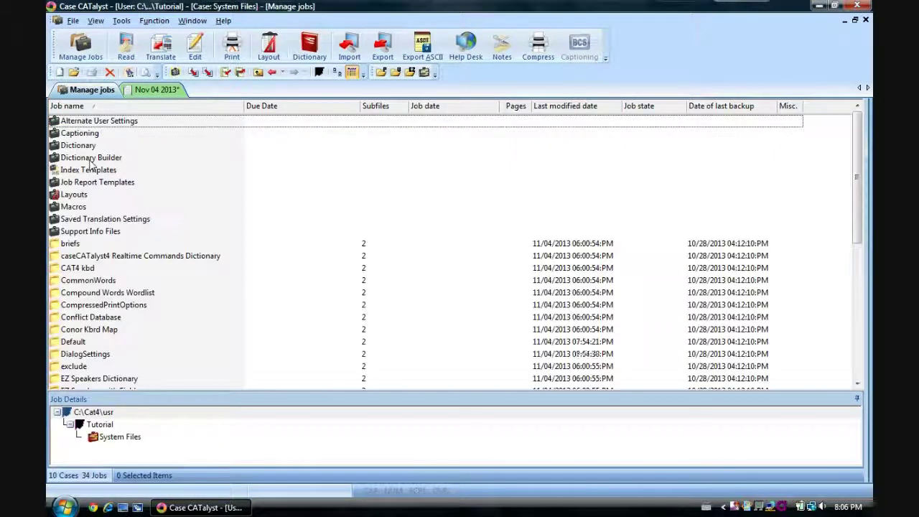
{"action": "left_click", "coordinate": [90, 343]}
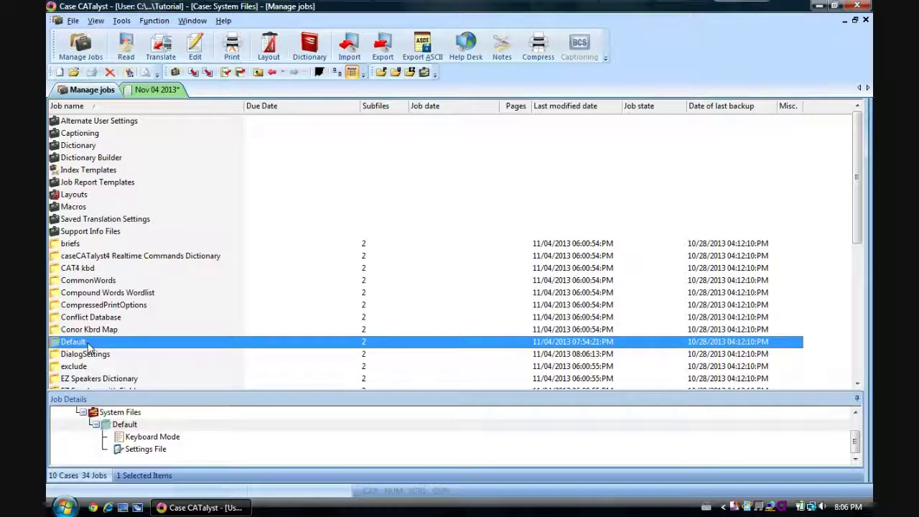
{"action": "left_click", "coordinate": [158, 90]}
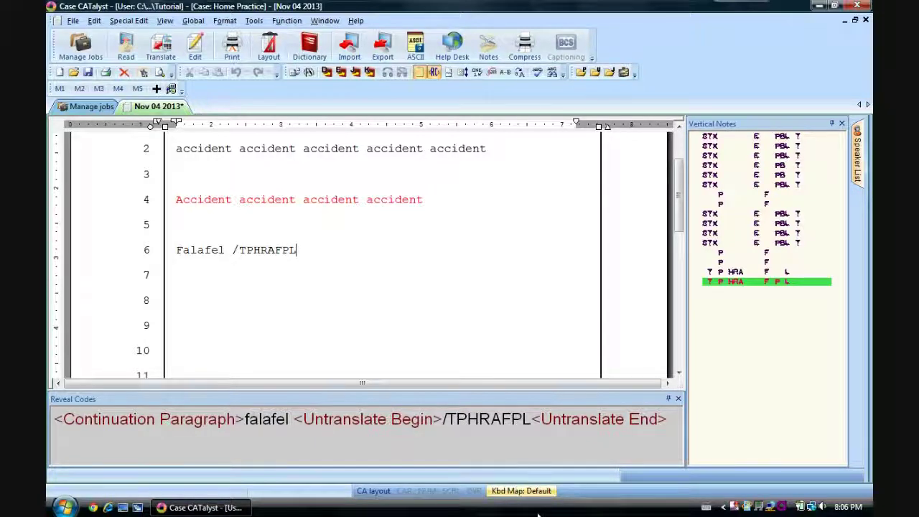
{"action": "left_click", "coordinate": [518, 491]}
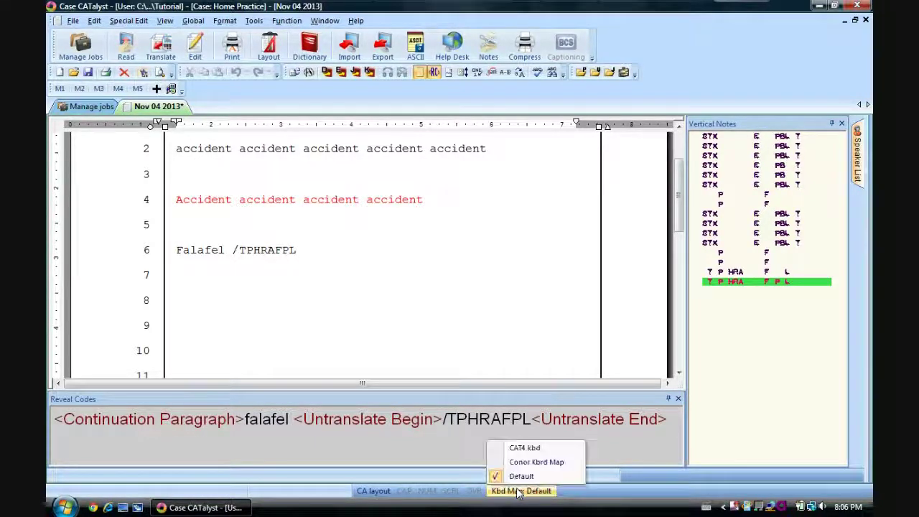
Open the Default keyboard map and bring up the m +Control +Shift key for editing.
{"action": "left_click", "coordinate": [345, 432]}
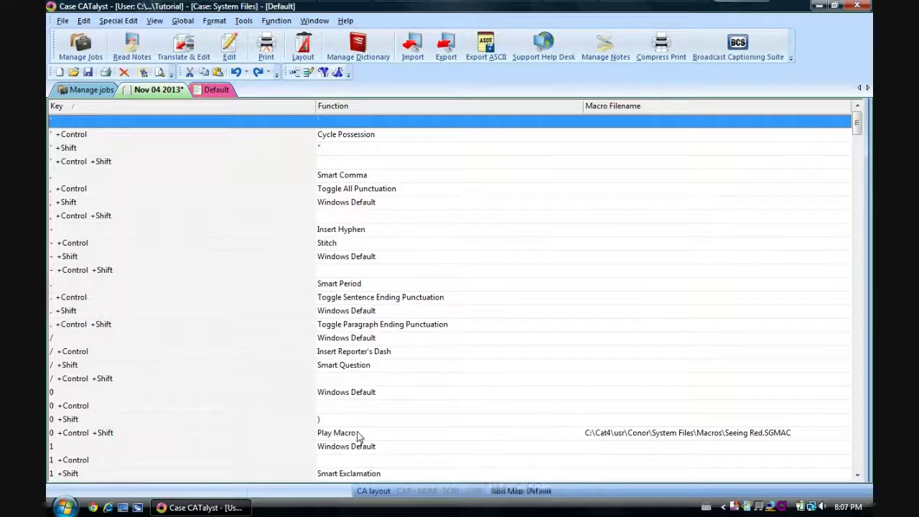
{"action": "left_click_drag", "start_coordinate": [856, 123], "coordinate": [857, 329]}
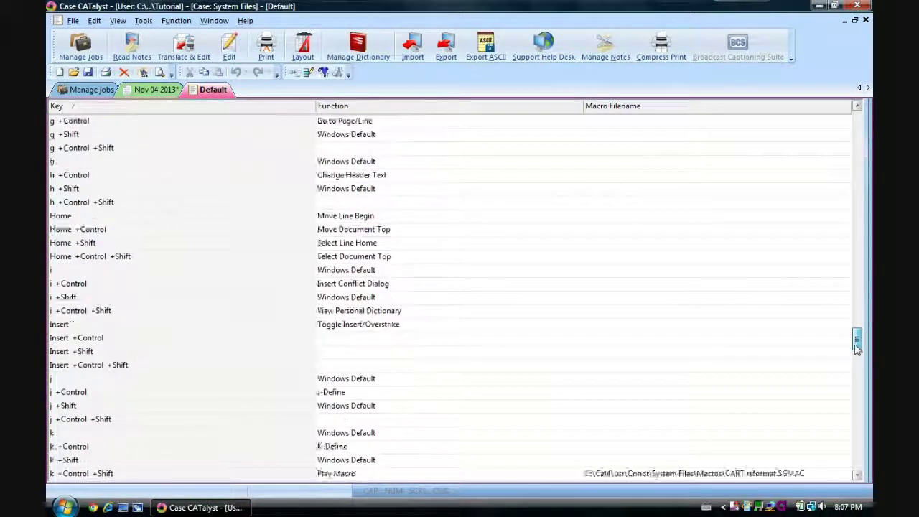
{"action": "left_click_drag", "start_coordinate": [856, 346], "coordinate": [858, 407]}
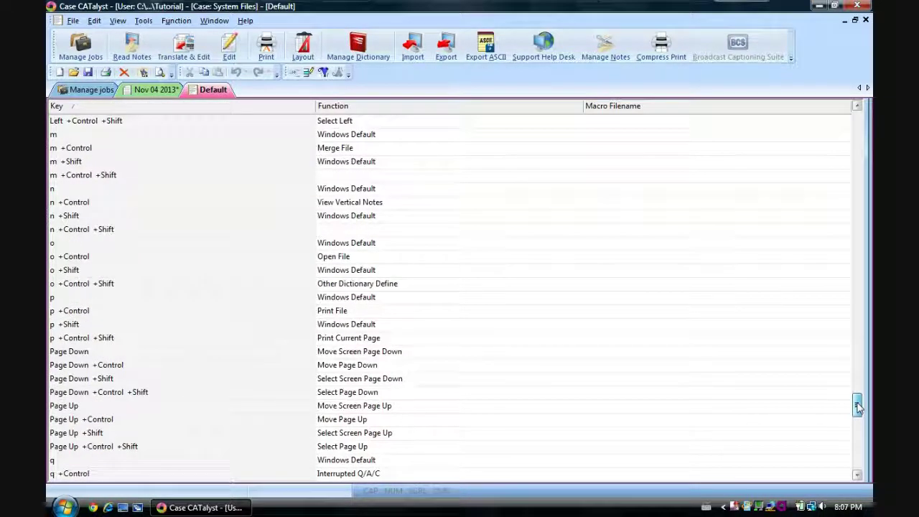
{"action": "left_click", "coordinate": [377, 180]}
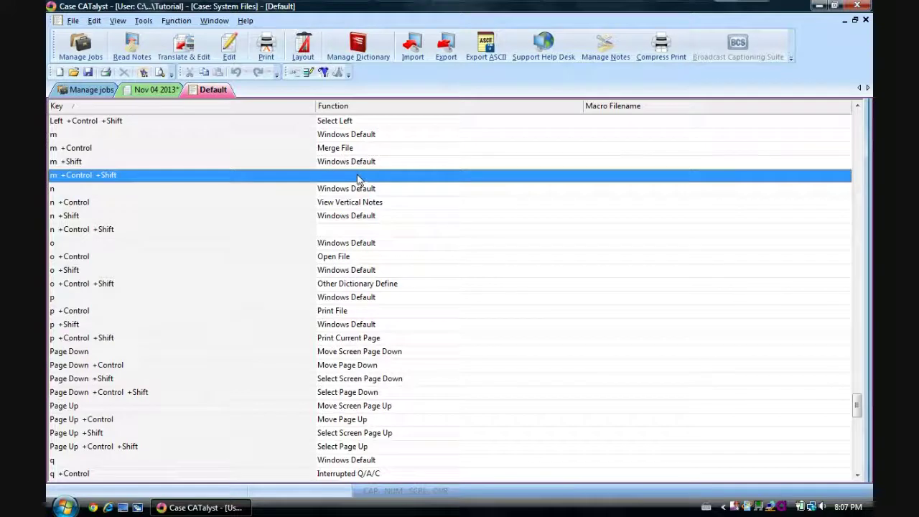
{"action": "double_click", "coordinate": [359, 180]}
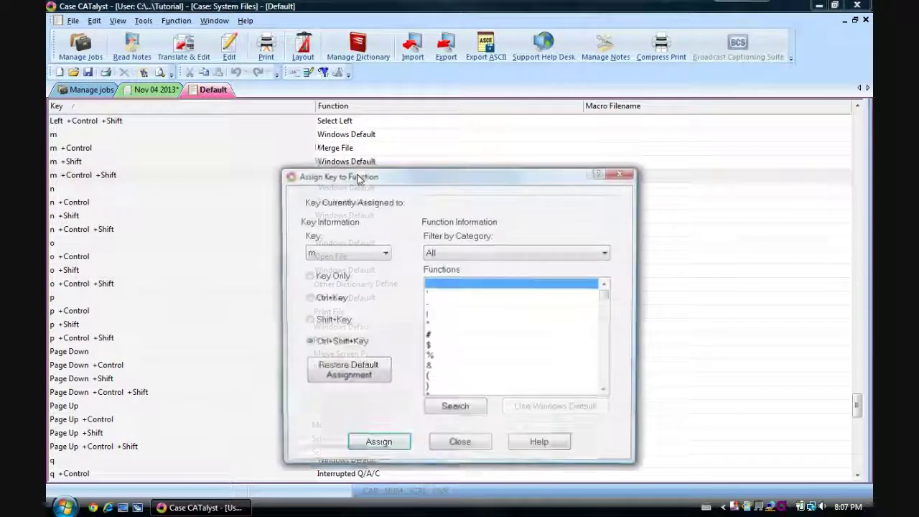
Assign the missdefine macro to m +Control +Shift, then save and close the keyboard map.
{"action": "left_click", "coordinate": [474, 254]}
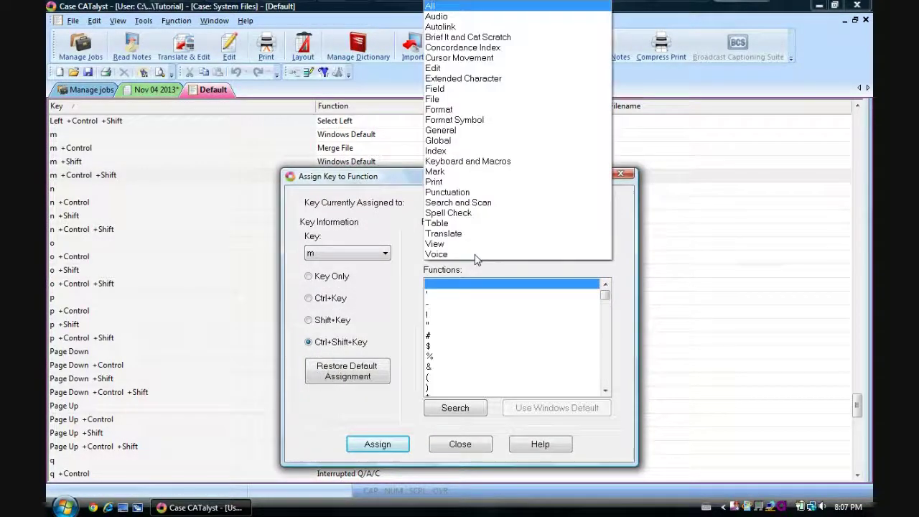
{"action": "left_click", "coordinate": [490, 170]}
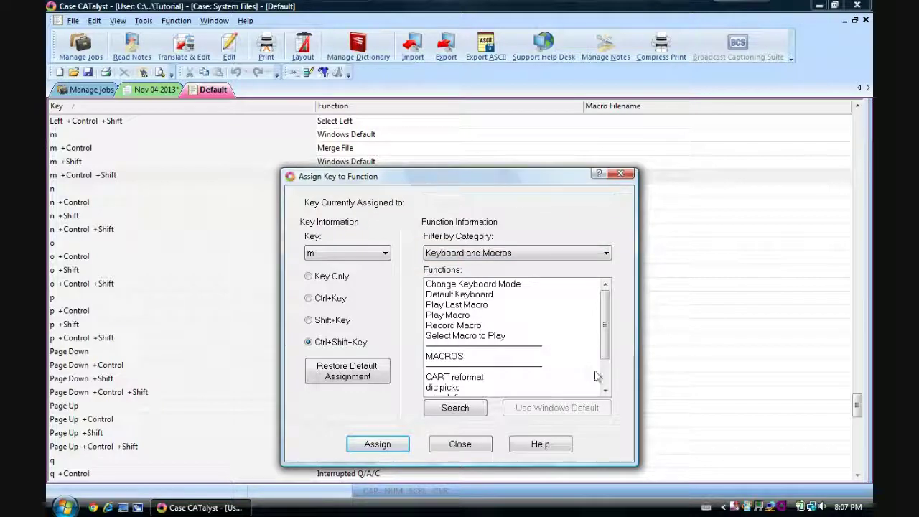
{"action": "scroll", "coordinate": [601, 377], "scroll_direction": "down", "scroll_amount": 1}
{"action": "scroll", "coordinate": [603, 382], "scroll_direction": "down", "scroll_amount": 1}
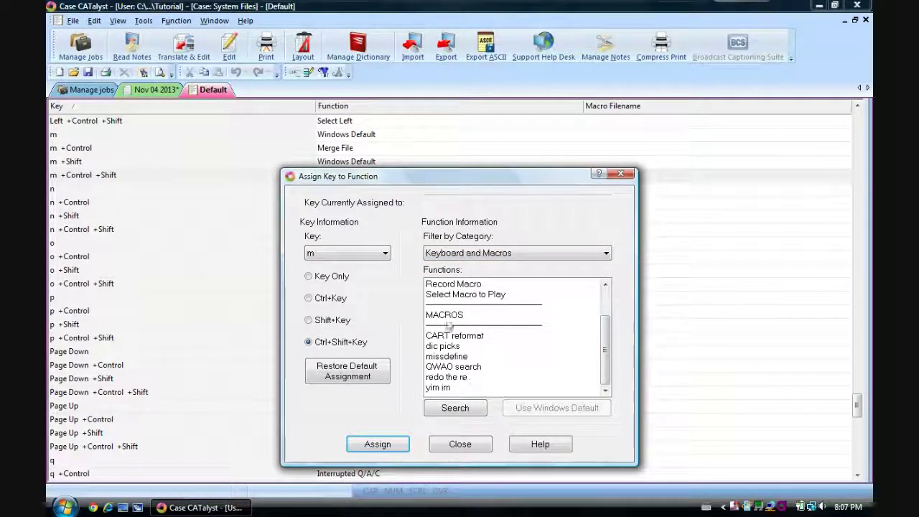
{"action": "left_click", "coordinate": [449, 357]}
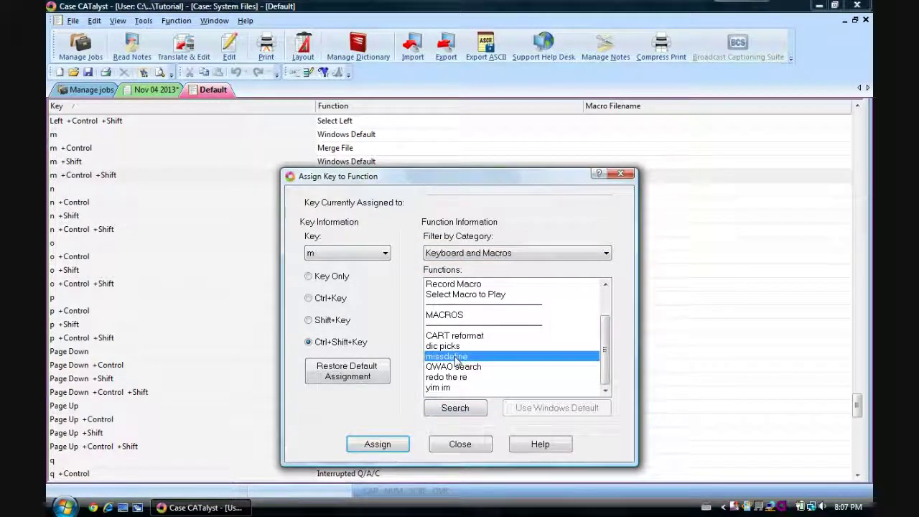
{"action": "left_click", "coordinate": [373, 445]}
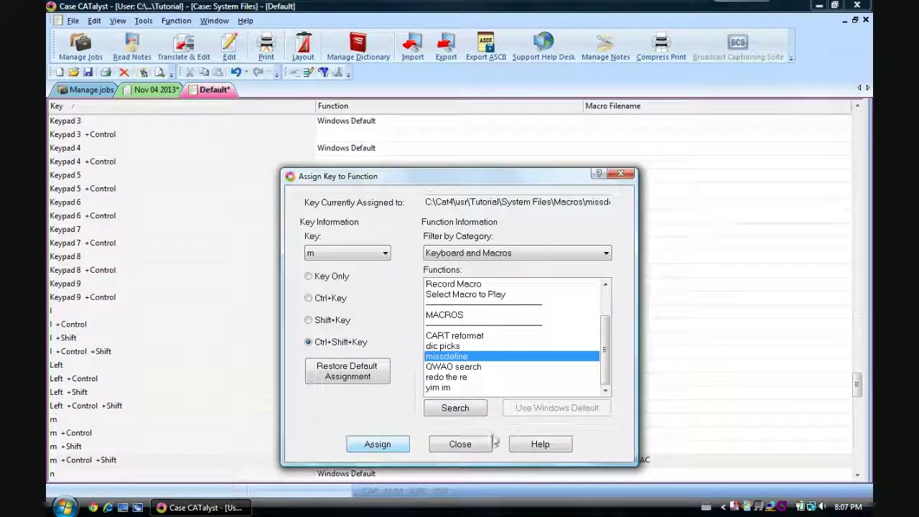
{"action": "left_click", "coordinate": [460, 445]}
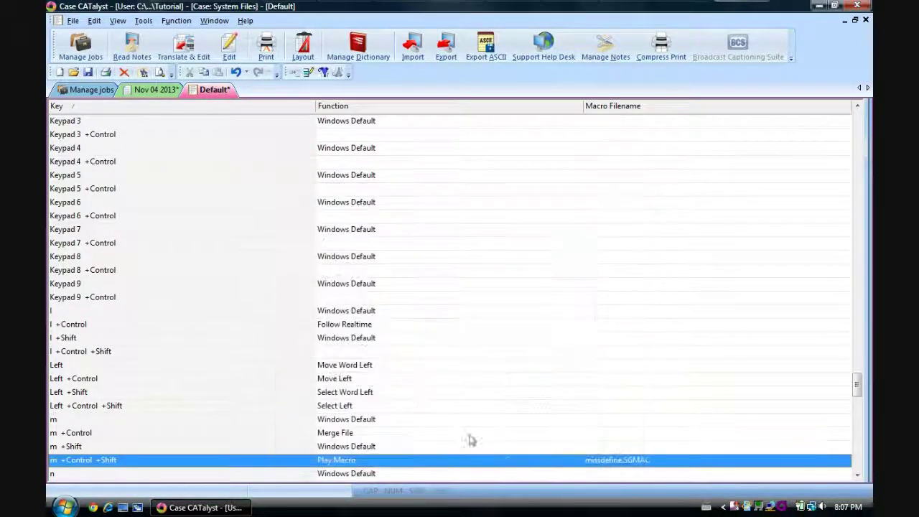
{"action": "right_click", "coordinate": [212, 98]}
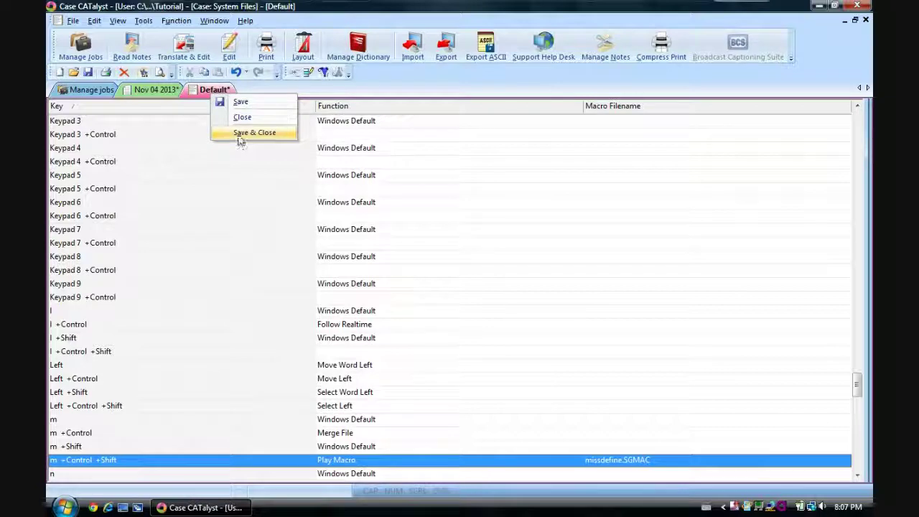
{"action": "left_click", "coordinate": [240, 132]}
Define /TPHRAFPL as red 'falafel' with the Ctrl+Shift+M macro, then save and close the transcript.
{"action": "left_click", "coordinate": [231, 250]}
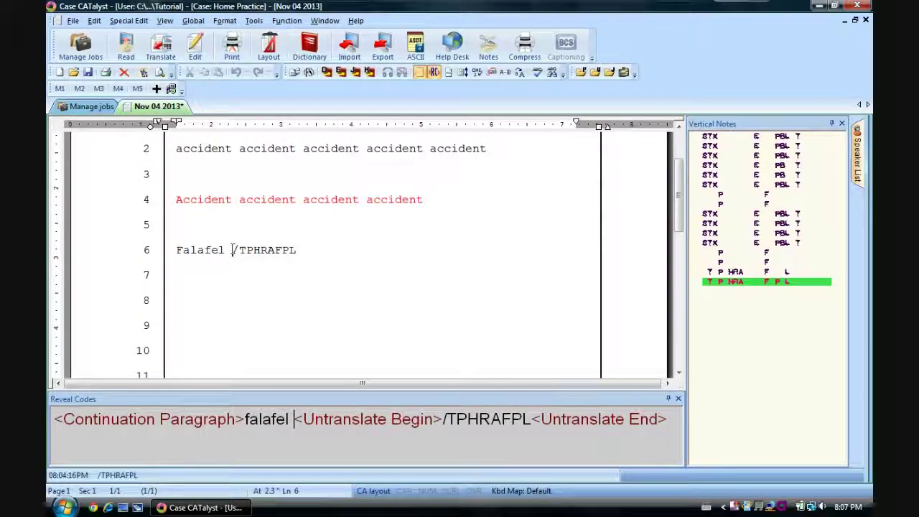
{"action": "key", "text": "ctrl+shift+m"}
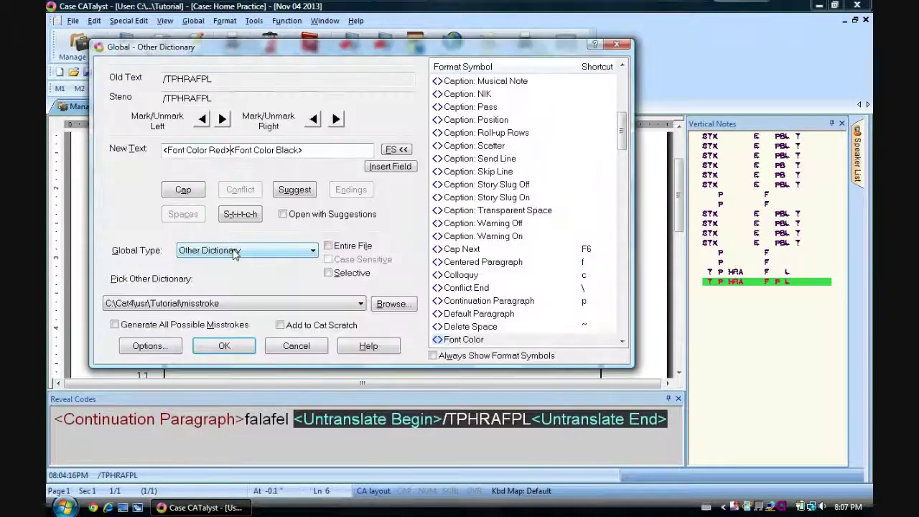
{"action": "type", "text": "fa"}
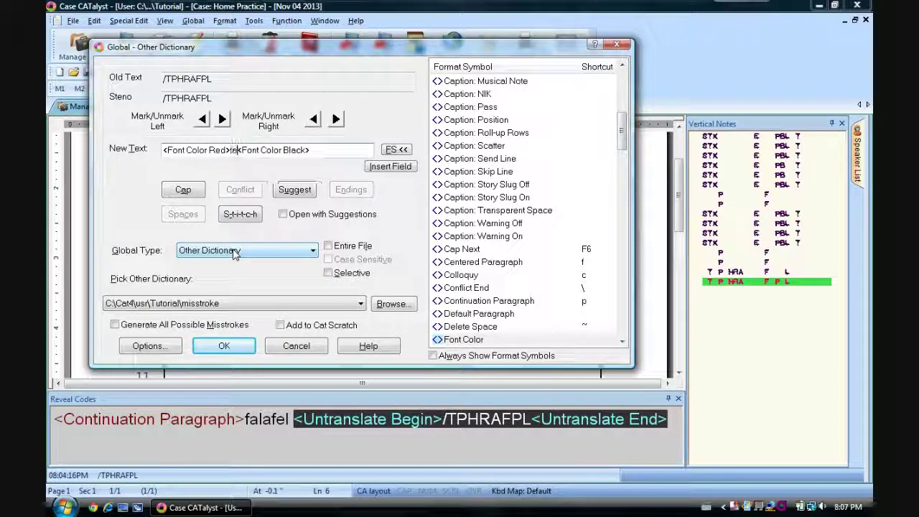
{"action": "type", "text": "lafel"}
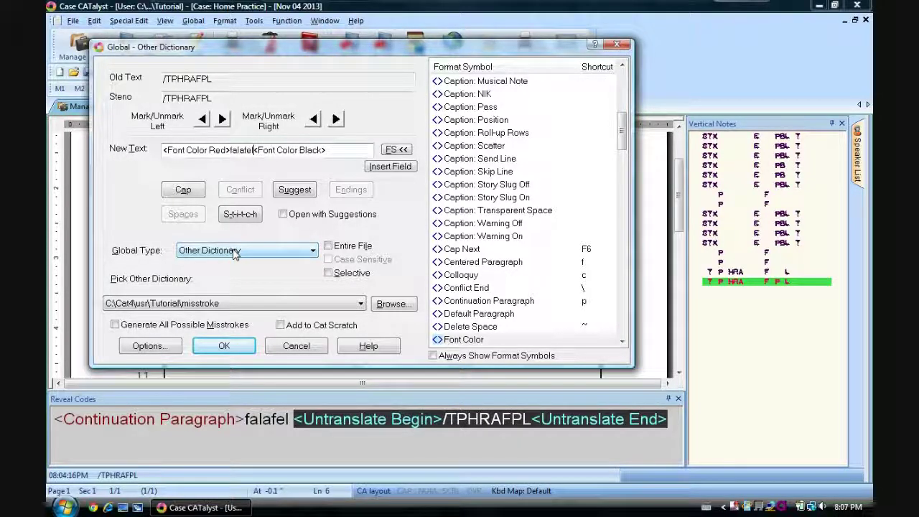
{"action": "left_click", "coordinate": [227, 340]}
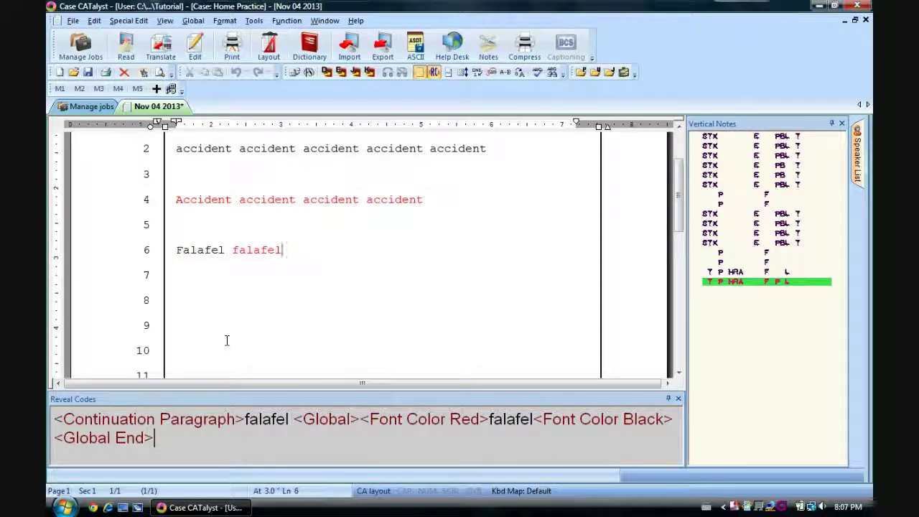
{"action": "right_click", "coordinate": [163, 108]}
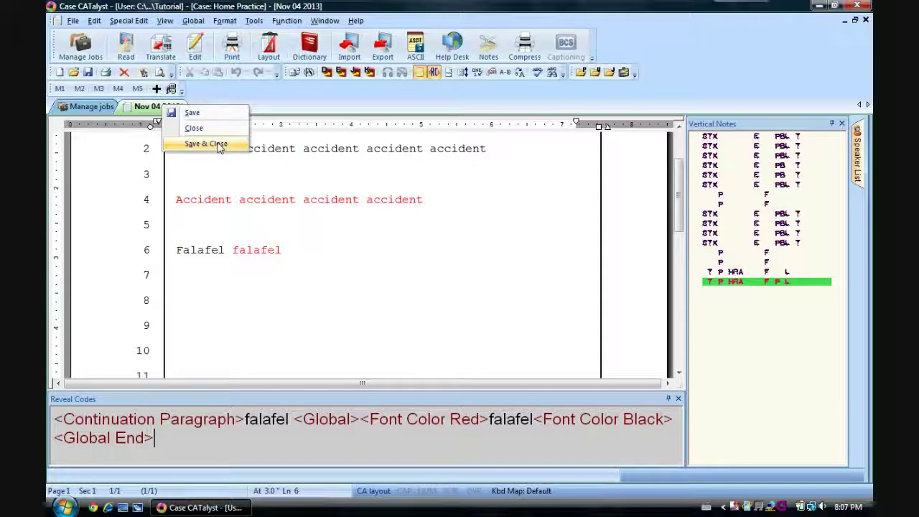
{"action": "left_click", "coordinate": [219, 144]}
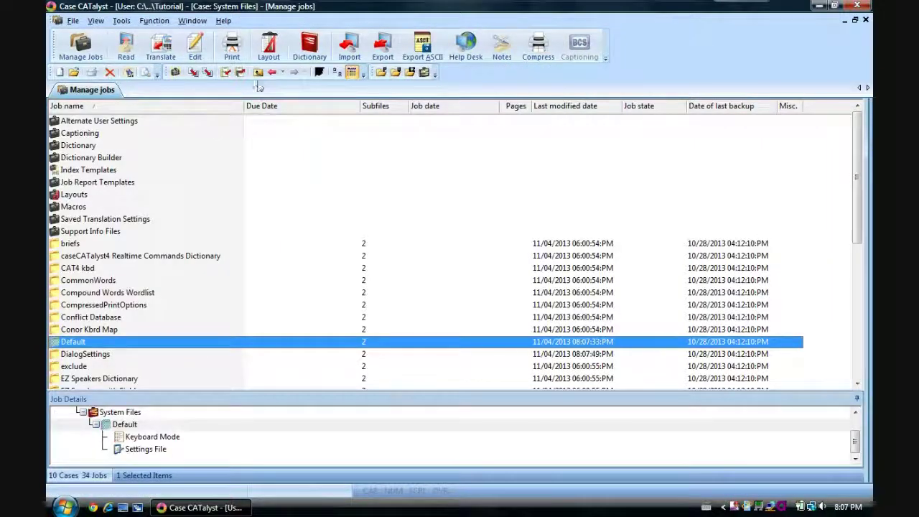
Open the Tutorial case's Misstroke dictionary, inspect the falafel entry, and go back to the jobs list.
{"action": "left_click", "coordinate": [258, 72]}
{"action": "double_click", "coordinate": [84, 183]}
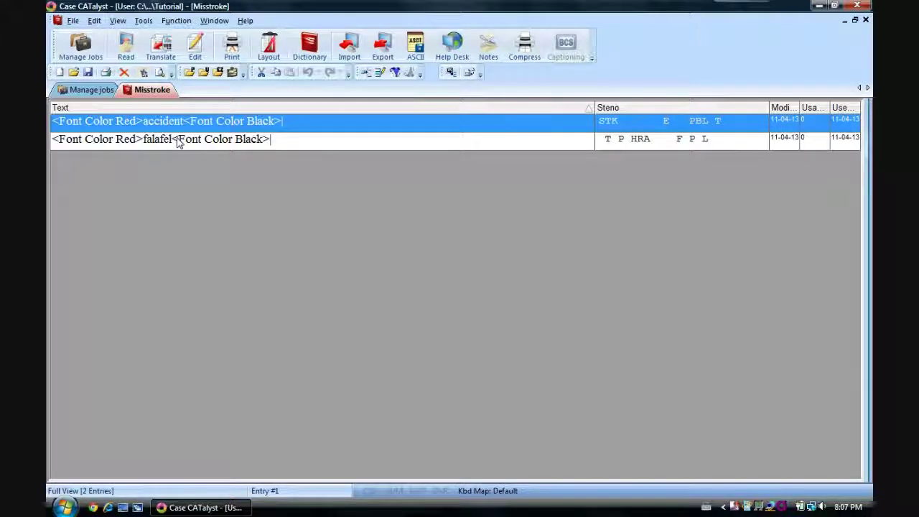
{"action": "left_click", "coordinate": [186, 148]}
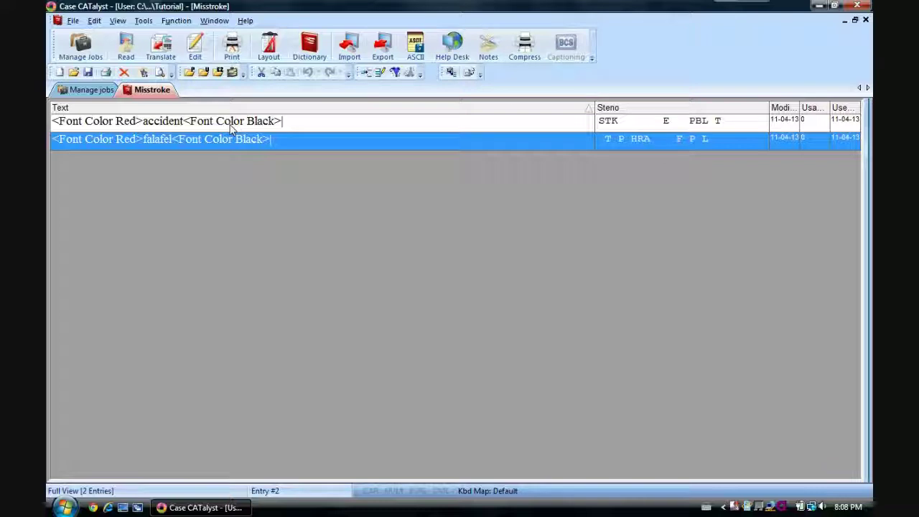
{"action": "left_click", "coordinate": [110, 90]}
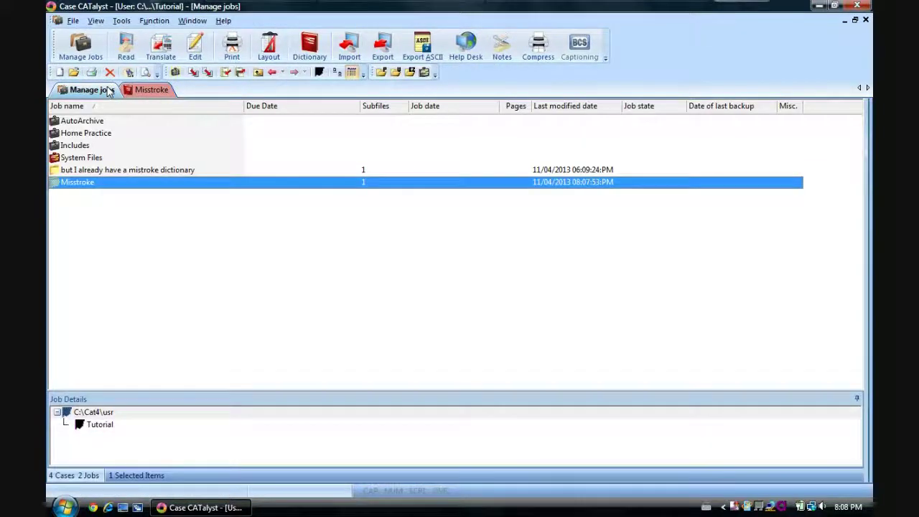
Open the 'but I already have a mistroke dictionary' dictionary and edit its accident entry.
{"action": "double_click", "coordinate": [96, 172]}
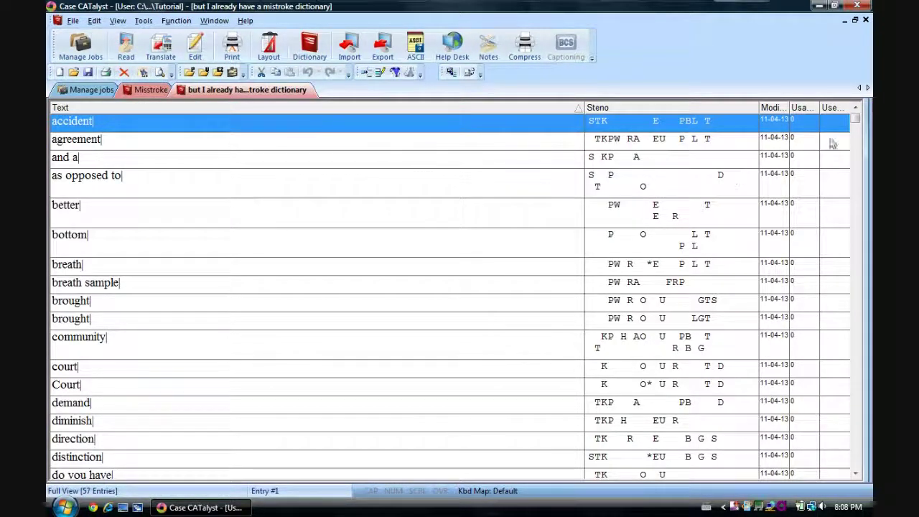
{"action": "mouse_move", "coordinate": [860, 119]}
{"action": "left_mouse_down"}
{"action": "mouse_move", "coordinate": [842, 342]}
{"action": "mouse_move", "coordinate": [845, 158]}
{"action": "mouse_move", "coordinate": [837, 237]}
{"action": "mouse_move", "coordinate": [847, 108]}
{"action": "left_mouse_up"}
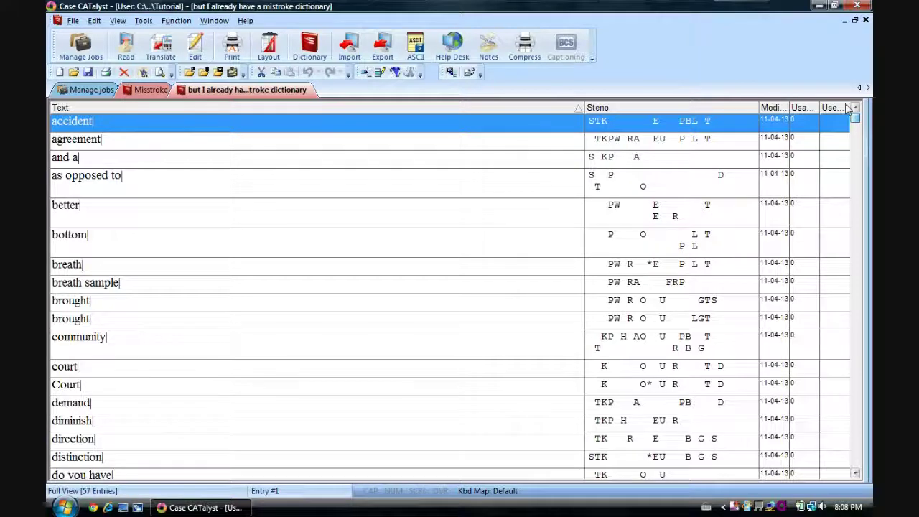
{"action": "double_click", "coordinate": [502, 127]}
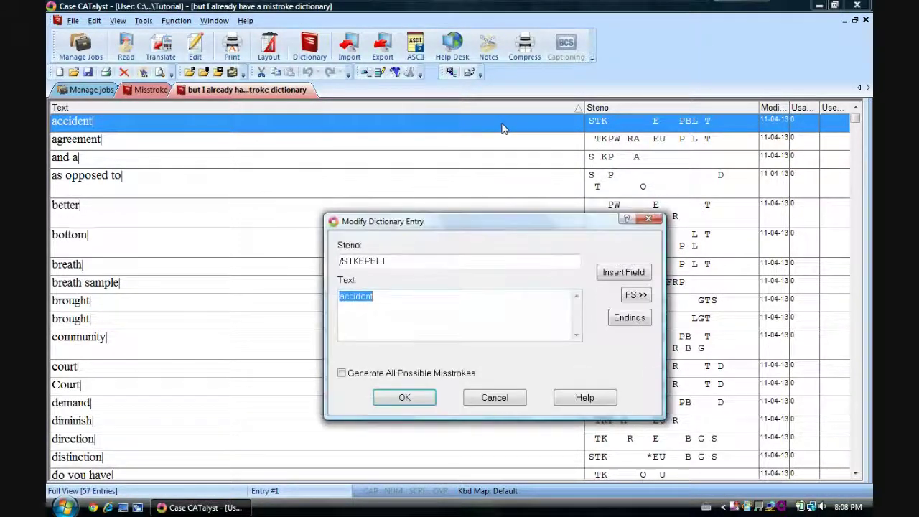
Try adding a Font Color symbol after accident, then cancel without changing the entry.
{"action": "left_click", "coordinate": [438, 303]}
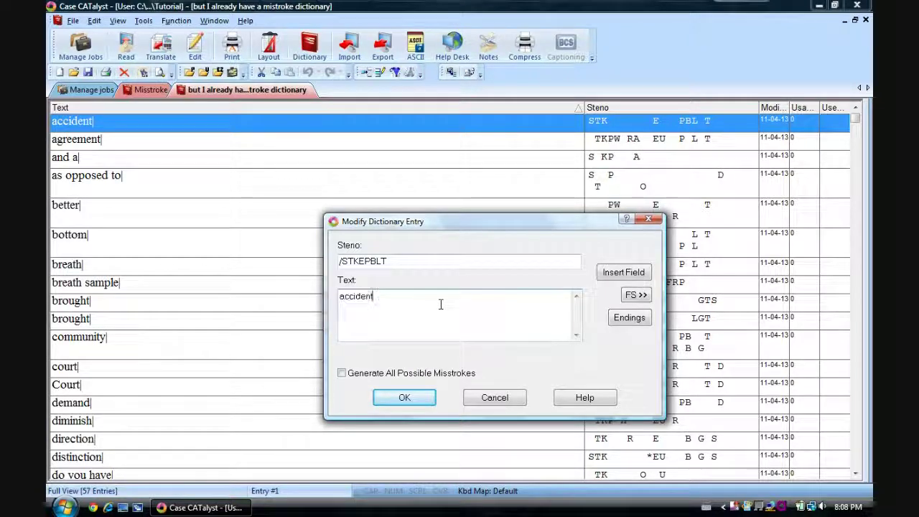
{"action": "left_click", "coordinate": [635, 296]}
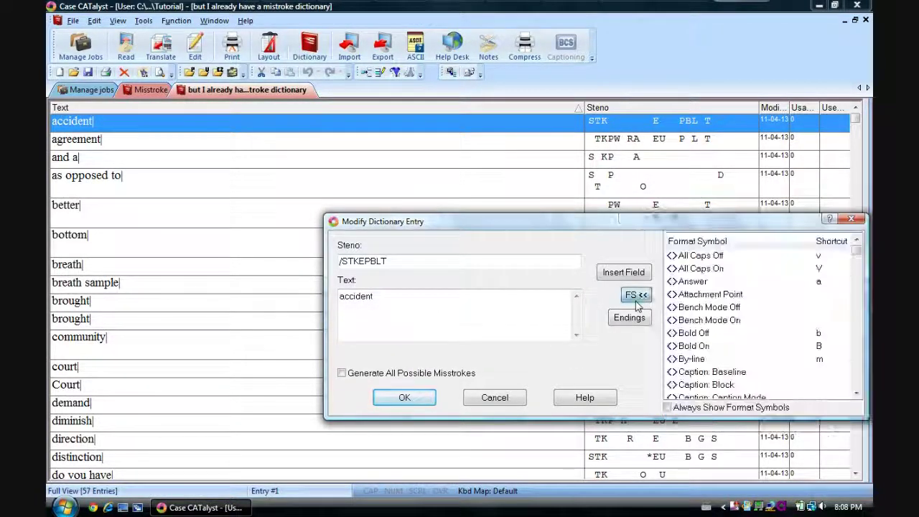
{"action": "key", "text": "f"}
{"action": "key", "text": "Return"}
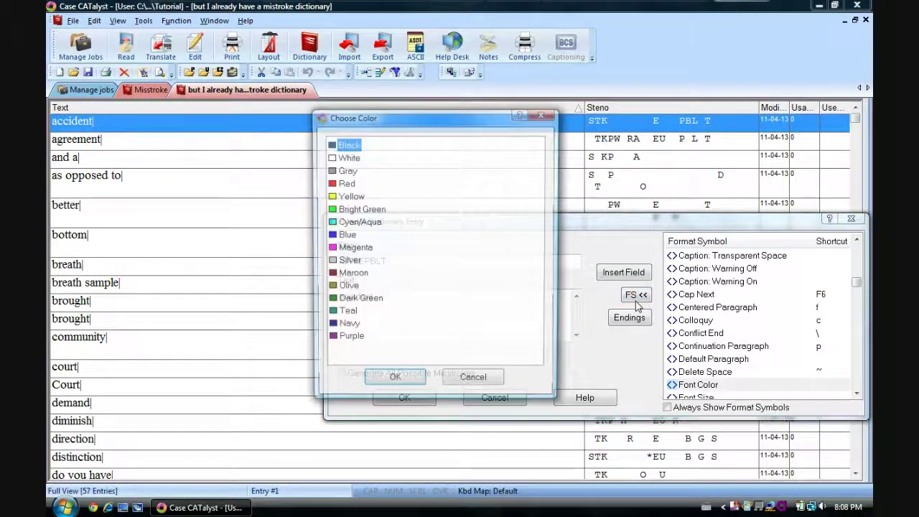
{"action": "left_click", "coordinate": [474, 381]}
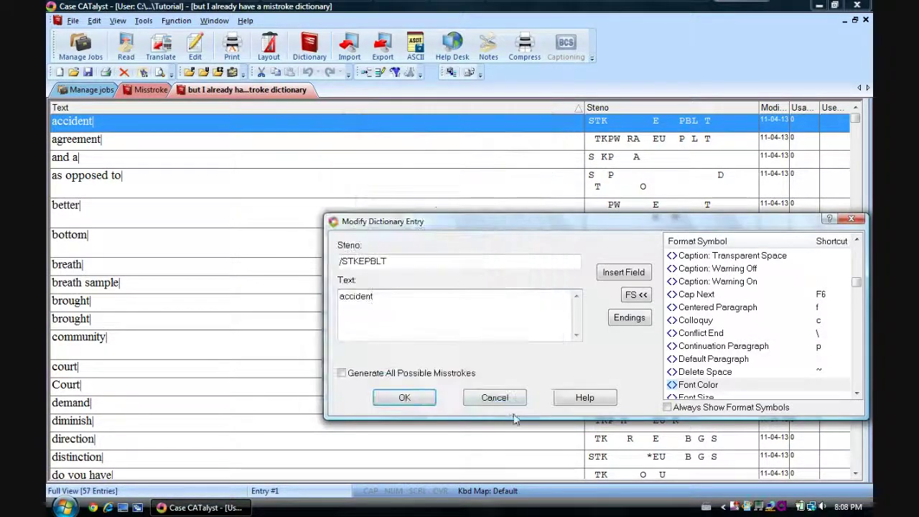
{"action": "left_click", "coordinate": [493, 396]}
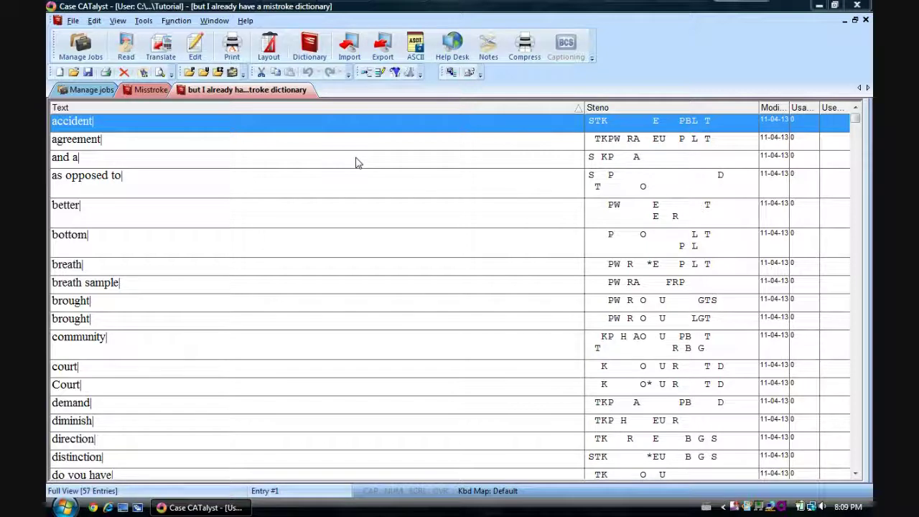
Start recording a macro and insert a Red Font Color code before accident.
{"action": "left_click", "coordinate": [181, 22]}
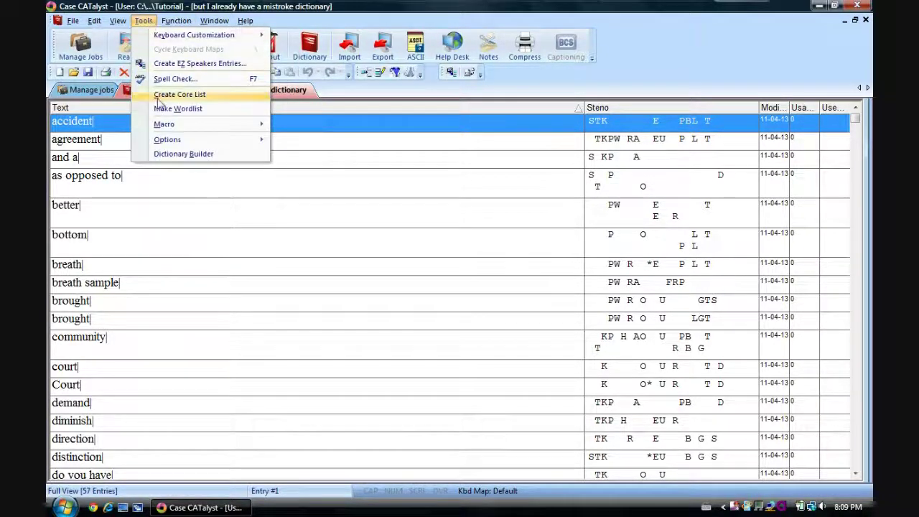
{"action": "mouse_move", "coordinate": [179, 126]}
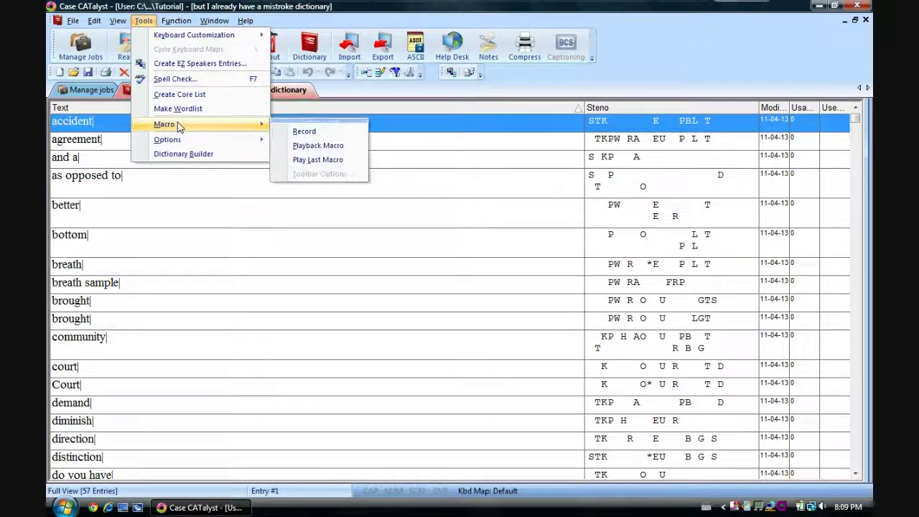
{"action": "left_click", "coordinate": [307, 136]}
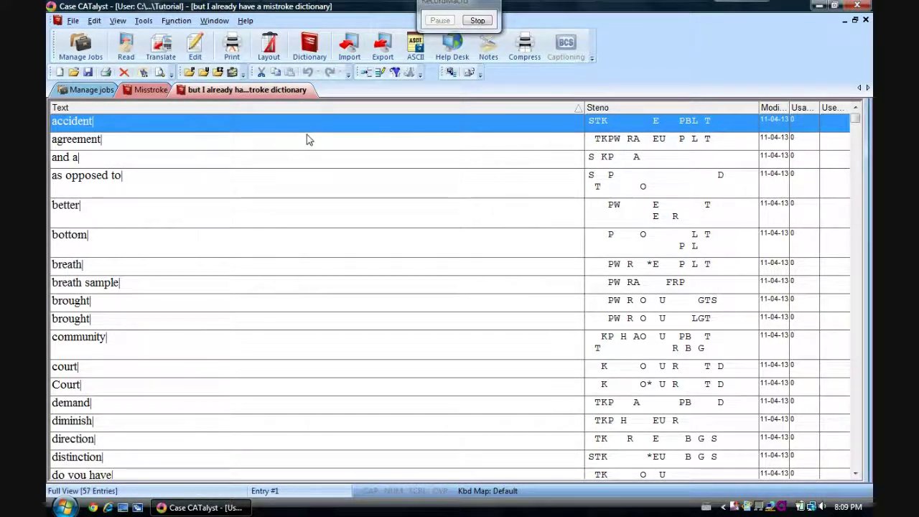
{"action": "key", "text": "Return"}
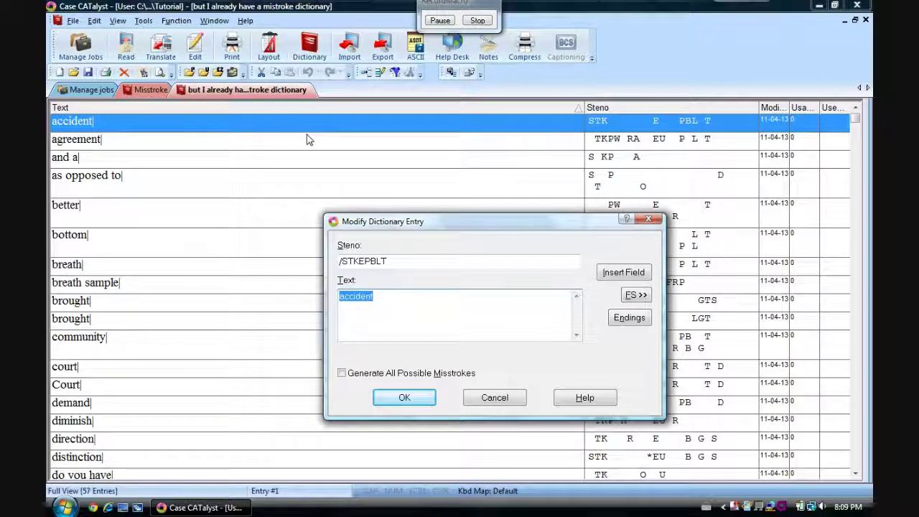
{"action": "key", "text": "Home"}
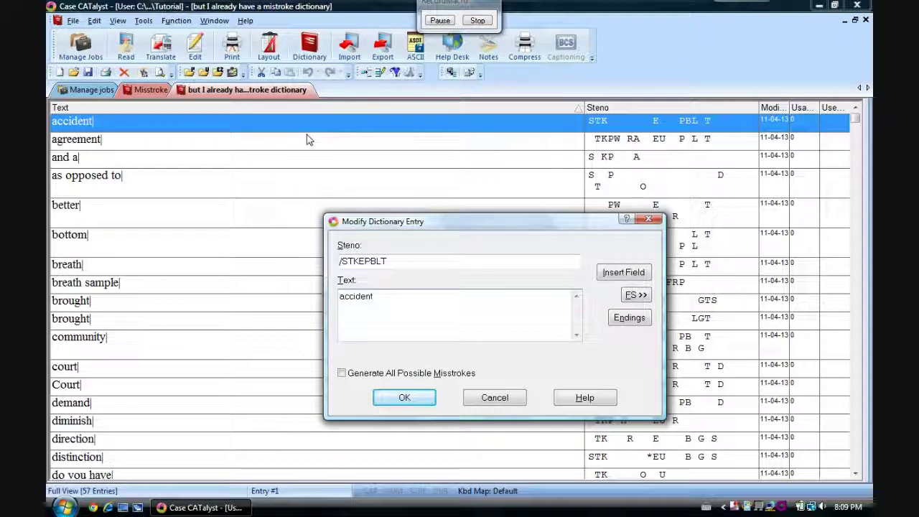
{"action": "left_click", "coordinate": [635, 299]}
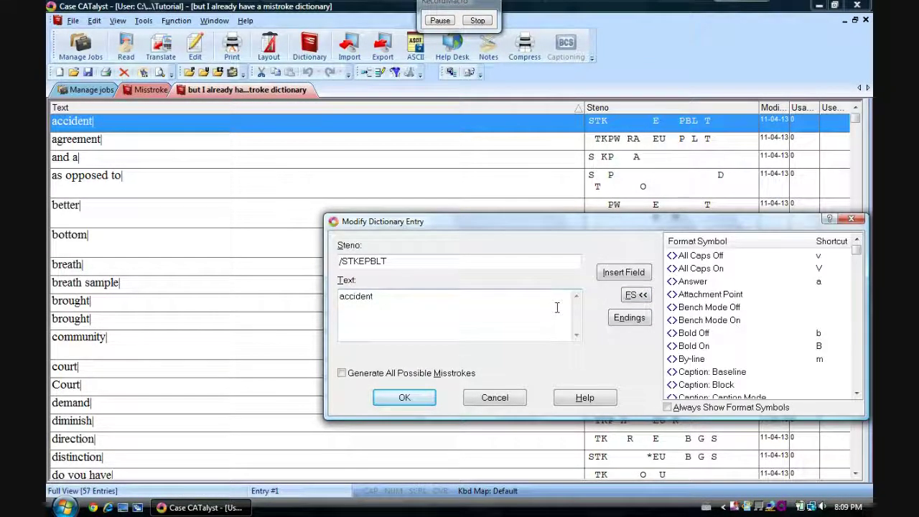
{"action": "key", "text": "f"}
{"action": "key", "text": "Return"}
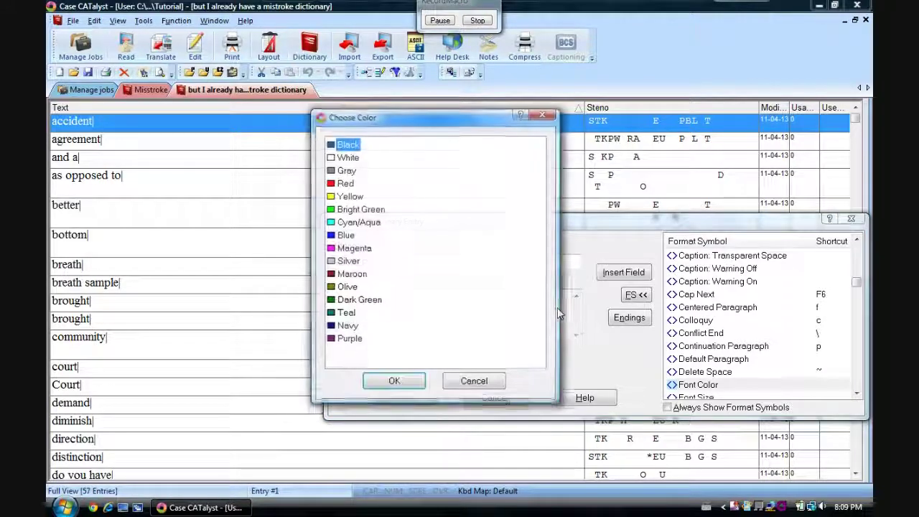
{"action": "key", "text": "Return"}
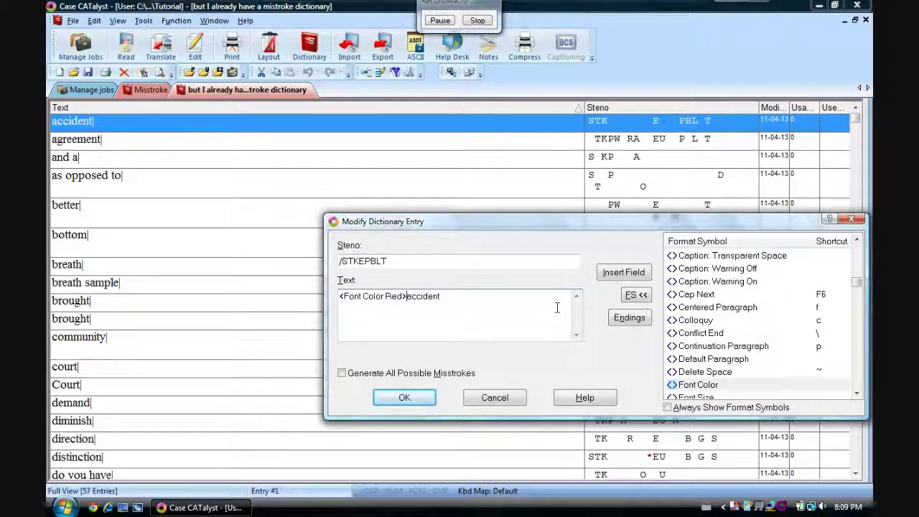
Add a Black Font Color code after accident, save the entry, and stop recording.
{"action": "left_click", "coordinate": [557, 307]}
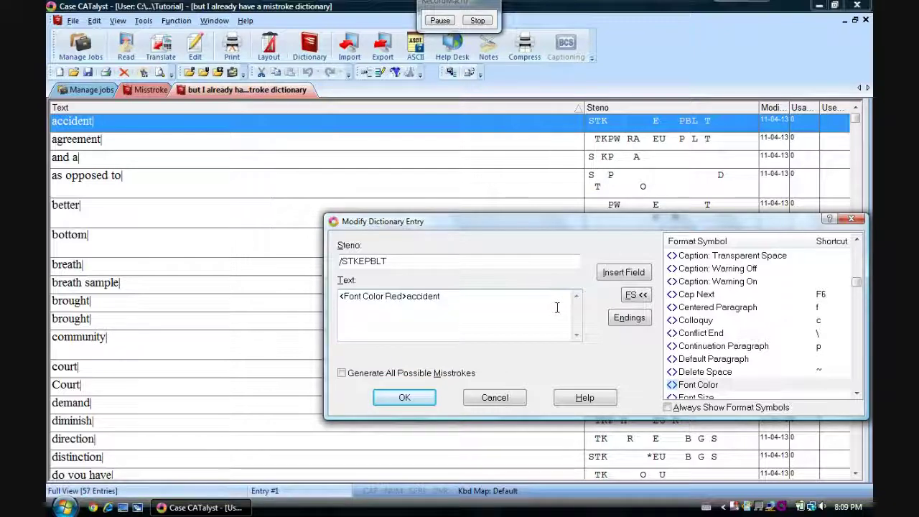
{"action": "key", "text": "alt+f"}
{"action": "key", "text": "alt+f"}
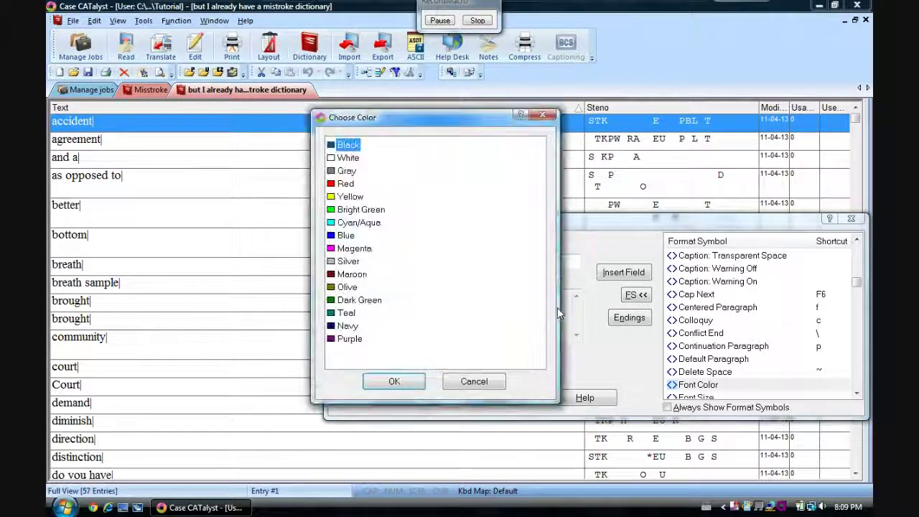
{"action": "key", "text": "Return"}
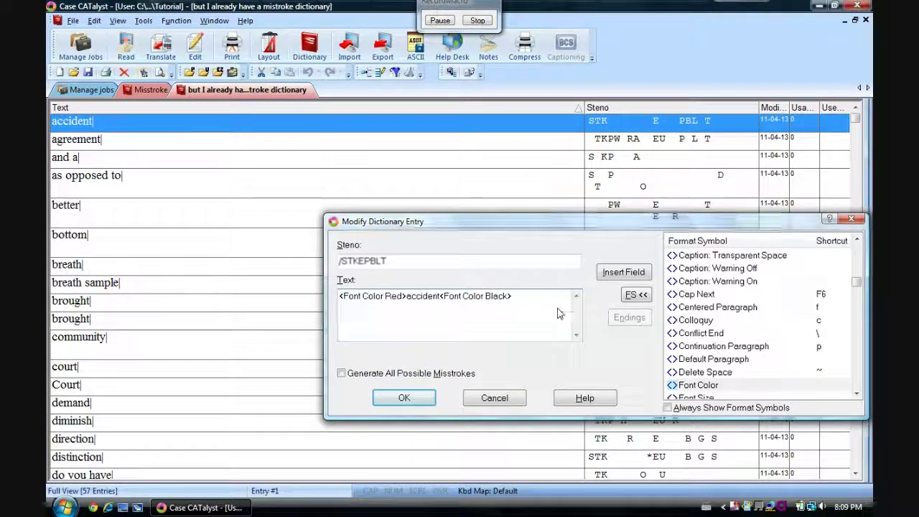
{"action": "key", "text": "Return"}
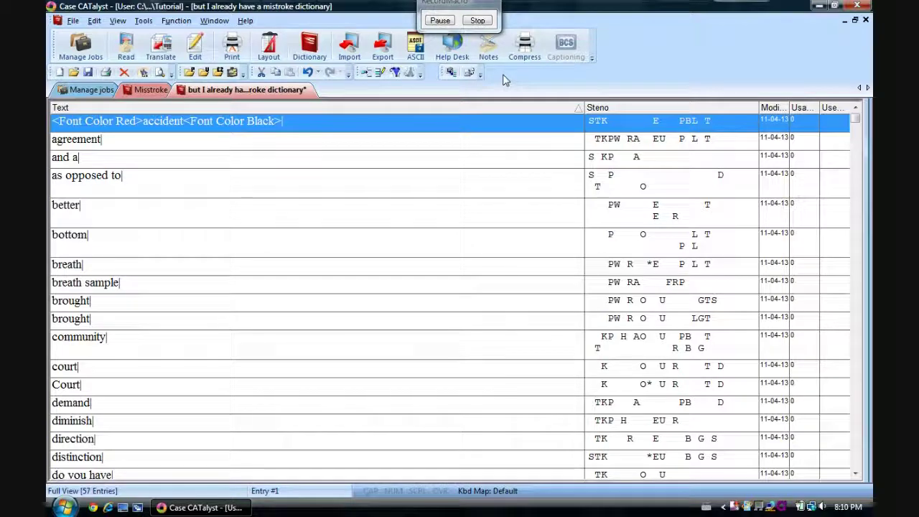
{"action": "left_click", "coordinate": [475, 22]}
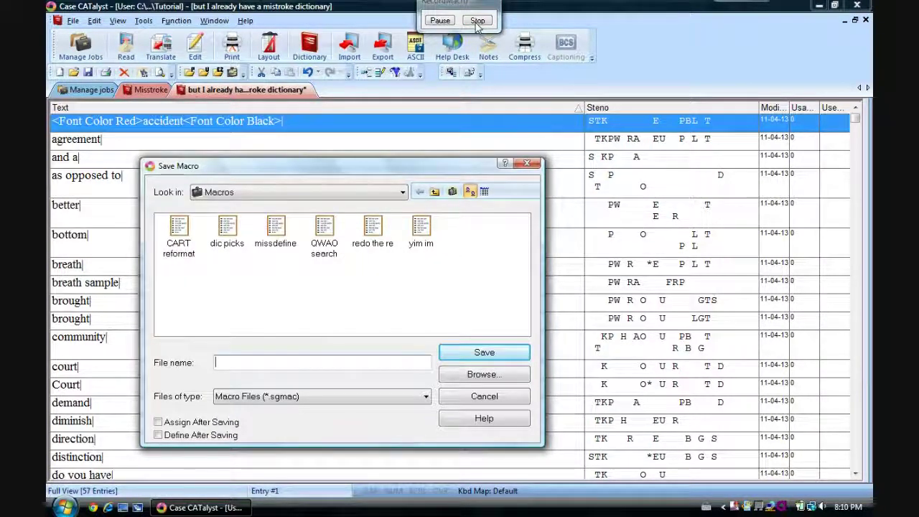
Save the recorded macro as 'seeing red' and return to the mistroke dictionary entries.
{"action": "type", "text": "seeing red"}
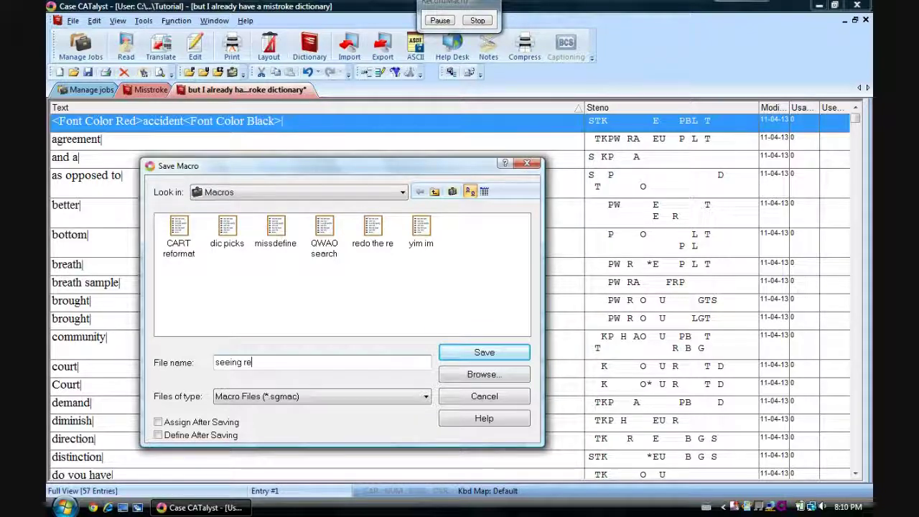
{"action": "left_click", "coordinate": [473, 351]}
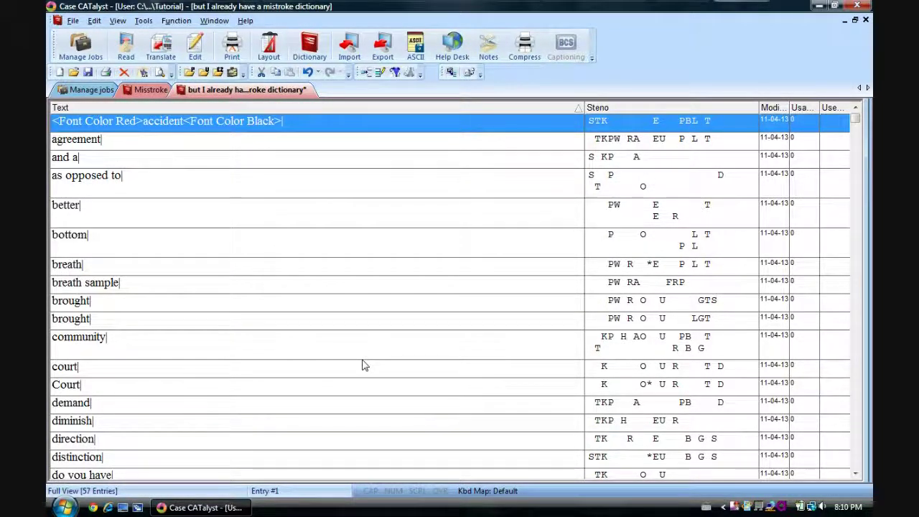
{"action": "left_click", "coordinate": [91, 89]}
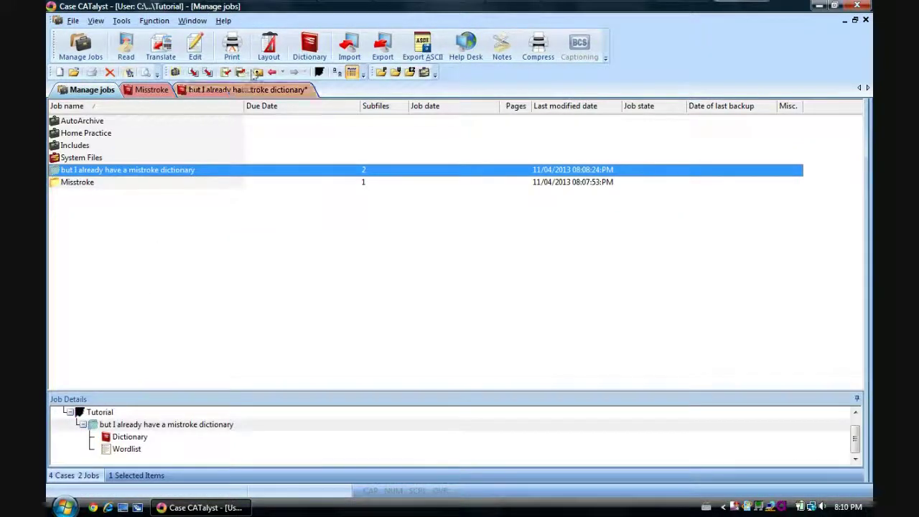
{"action": "left_click", "coordinate": [247, 89]}
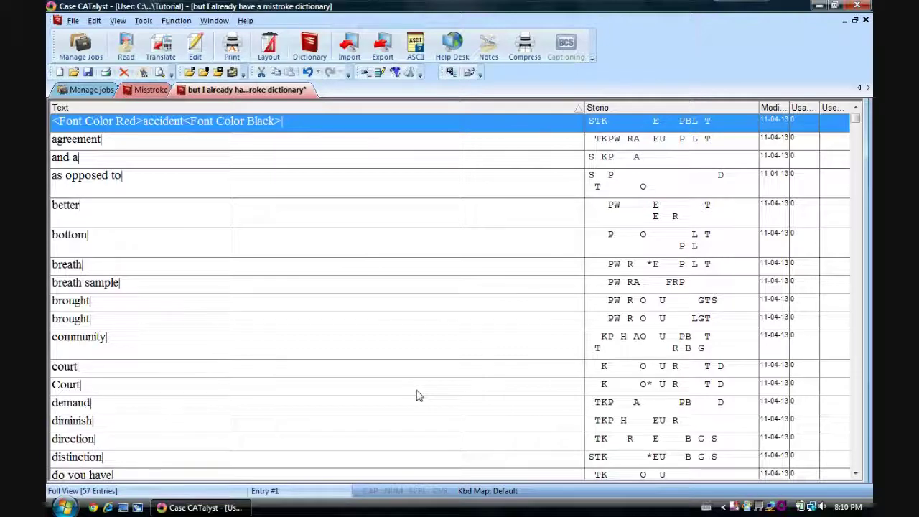
Open the Default keyboard map and edit the key 1 entry.
{"action": "double_click", "coordinate": [513, 493]}
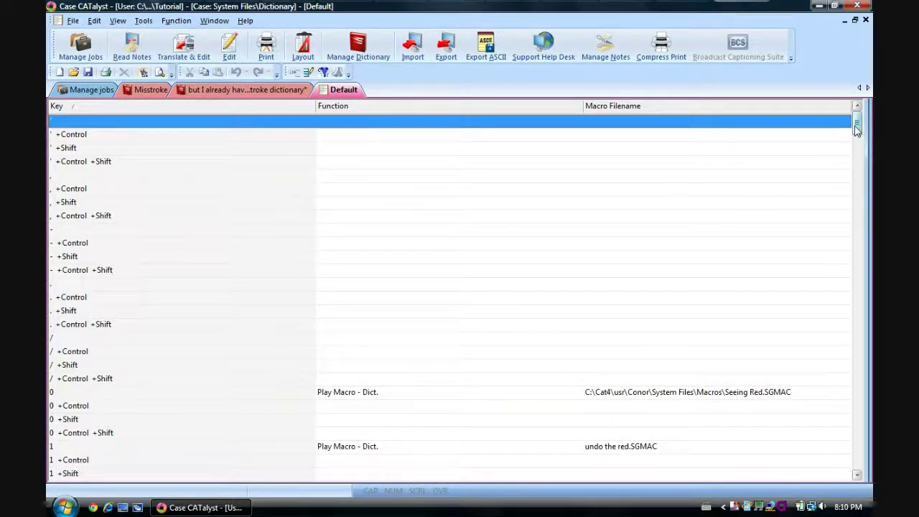
{"action": "mouse_move", "coordinate": [856, 128]}
{"action": "left_mouse_down"}
{"action": "mouse_move", "coordinate": [861, 183]}
{"action": "mouse_move", "coordinate": [858, 142]}
{"action": "left_mouse_up"}
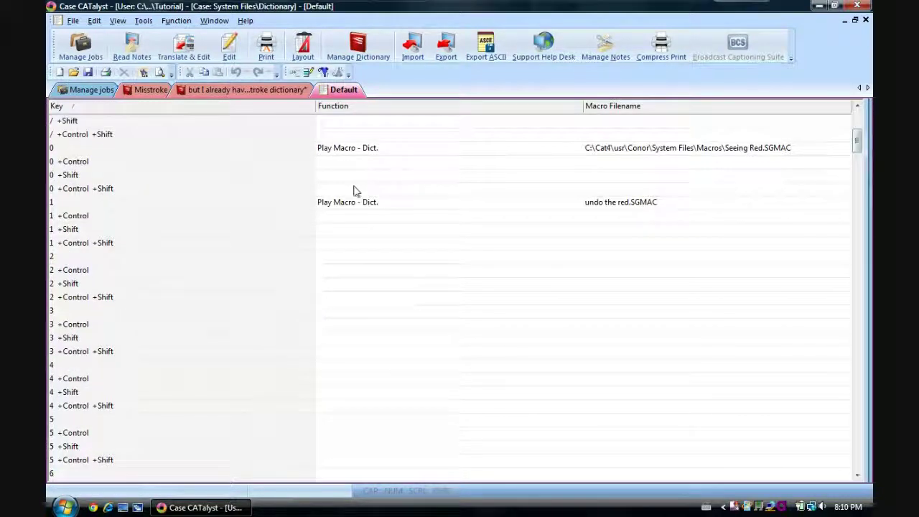
{"action": "left_click", "coordinate": [161, 215]}
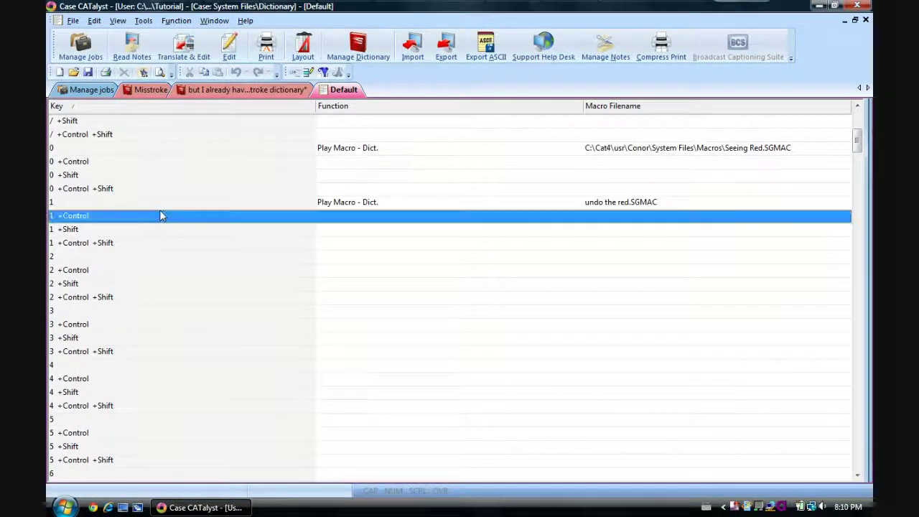
{"action": "left_click", "coordinate": [143, 203]}
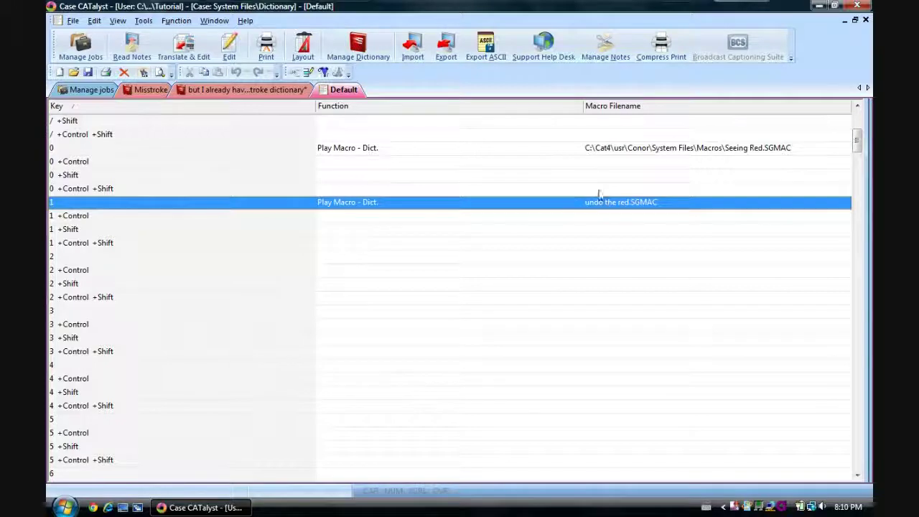
{"action": "double_click", "coordinate": [418, 208]}
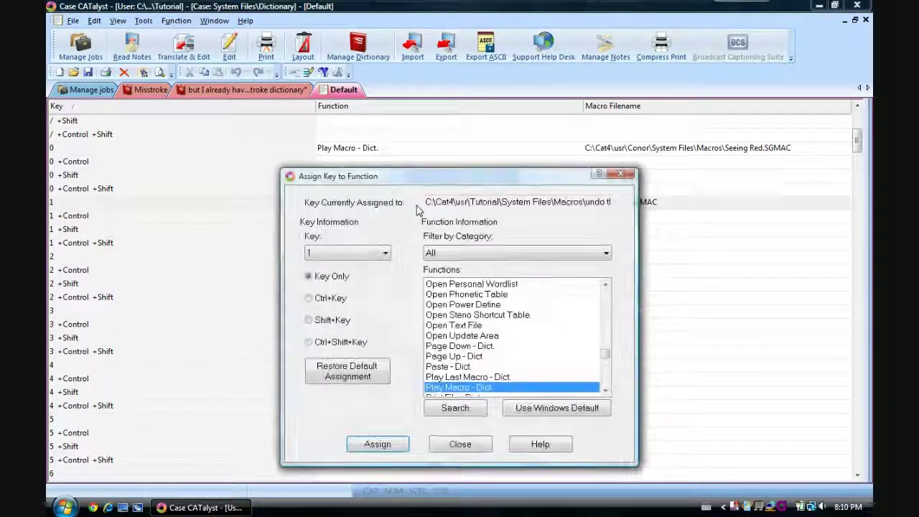
Filter the function list to the Macros category.
{"action": "left_click", "coordinate": [517, 254]}
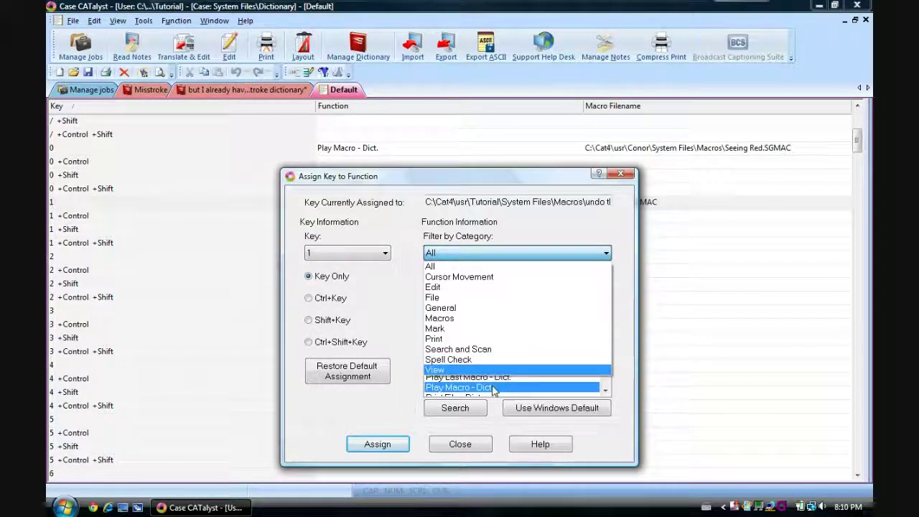
{"action": "left_click", "coordinate": [445, 390]}
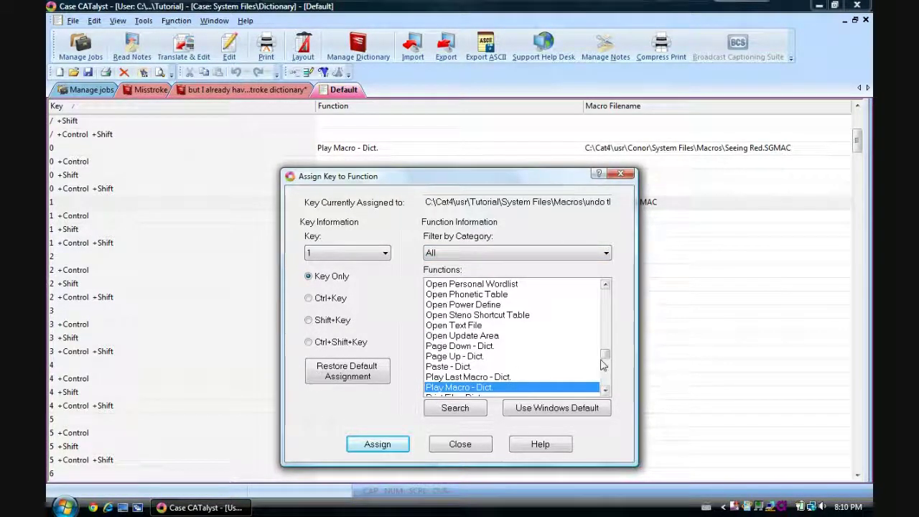
{"action": "mouse_move", "coordinate": [605, 365]}
{"action": "left_mouse_down"}
{"action": "mouse_move", "coordinate": [605, 326]}
{"action": "mouse_move", "coordinate": [605, 354]}
{"action": "left_mouse_up"}
{"action": "left_click", "coordinate": [605, 253]}
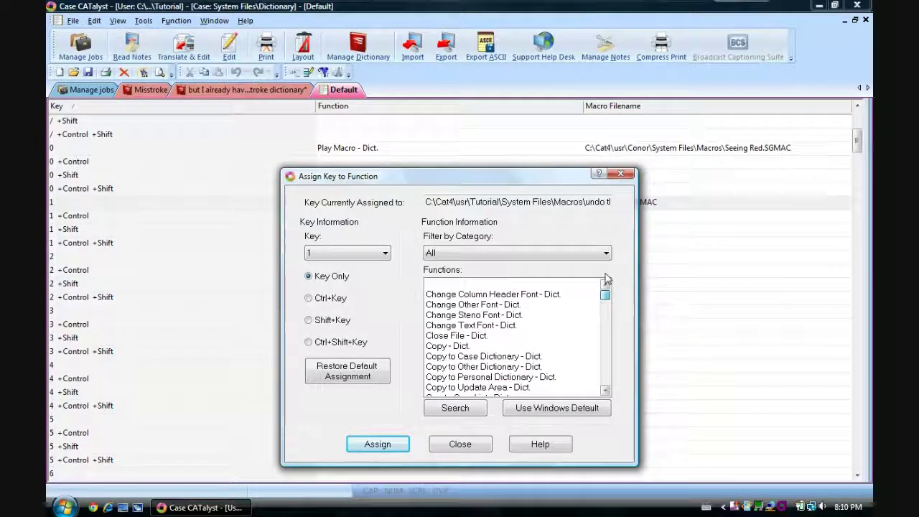
{"action": "left_click", "coordinate": [599, 253]}
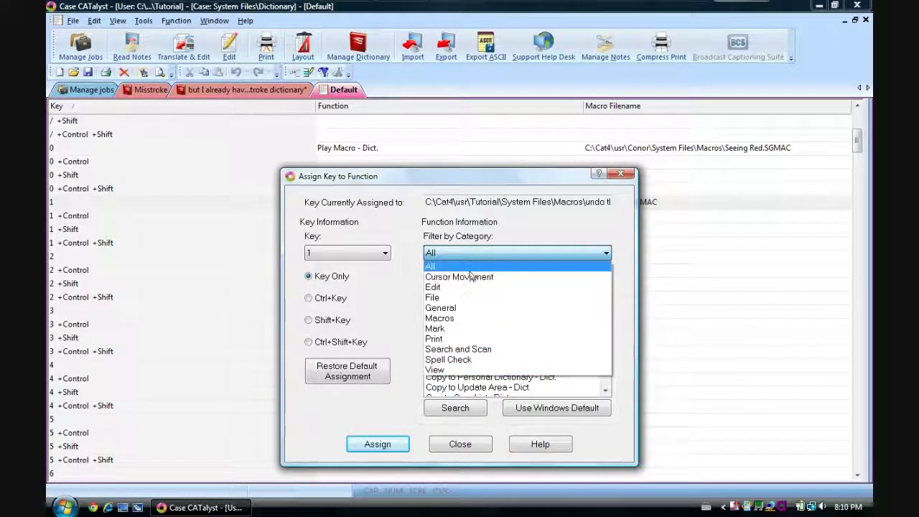
{"action": "left_click", "coordinate": [493, 252]}
{"action": "left_click", "coordinate": [493, 252]}
{"action": "left_click", "coordinate": [493, 251]}
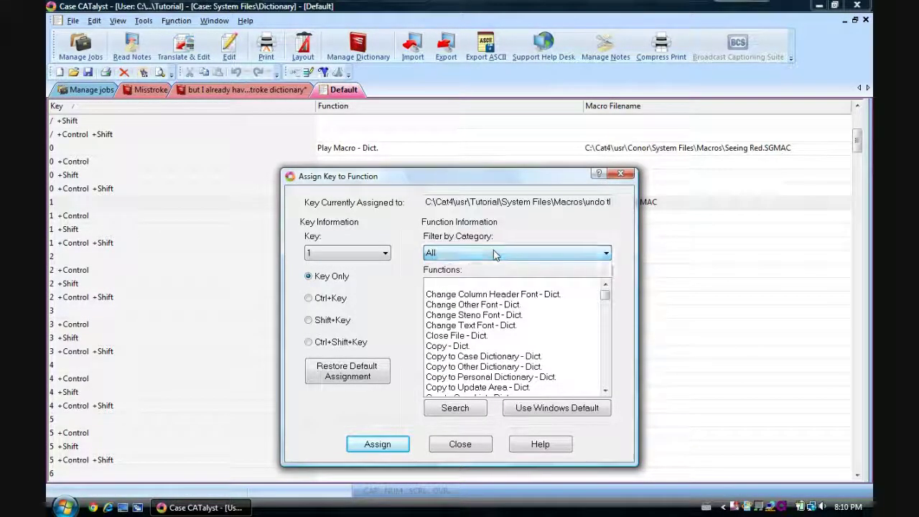
{"action": "left_click", "coordinate": [493, 252]}
{"action": "left_click", "coordinate": [450, 318]}
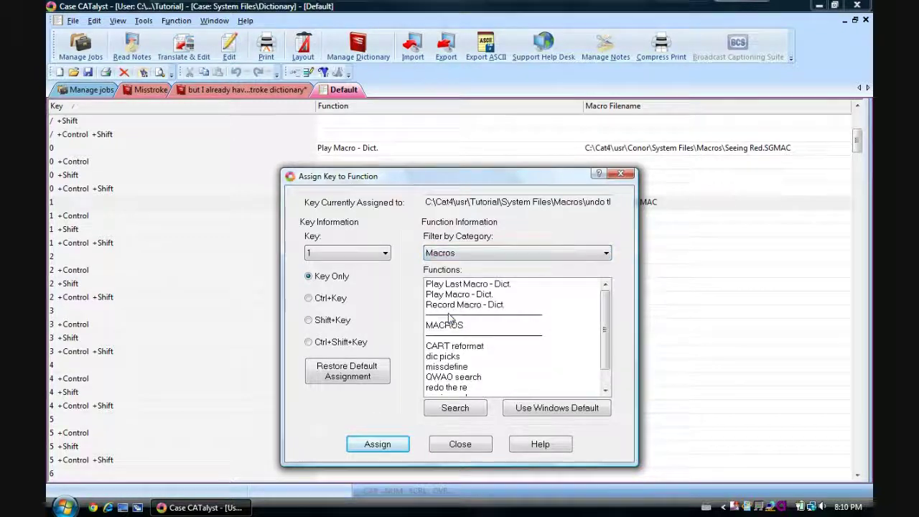
{"action": "left_click_drag", "start_coordinate": [604, 361], "coordinate": [604, 377]}
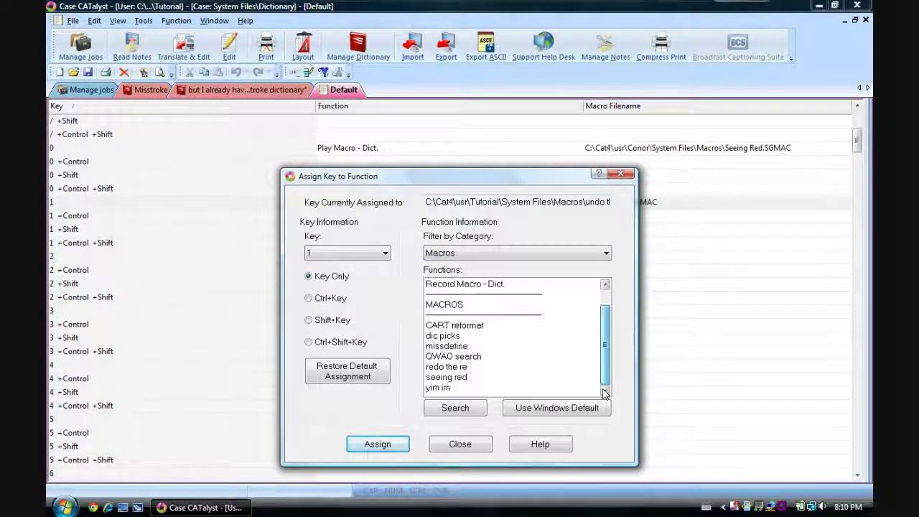
Assign the seeing red macro to key 1, replacing its old assignment.
{"action": "left_click", "coordinate": [457, 375]}
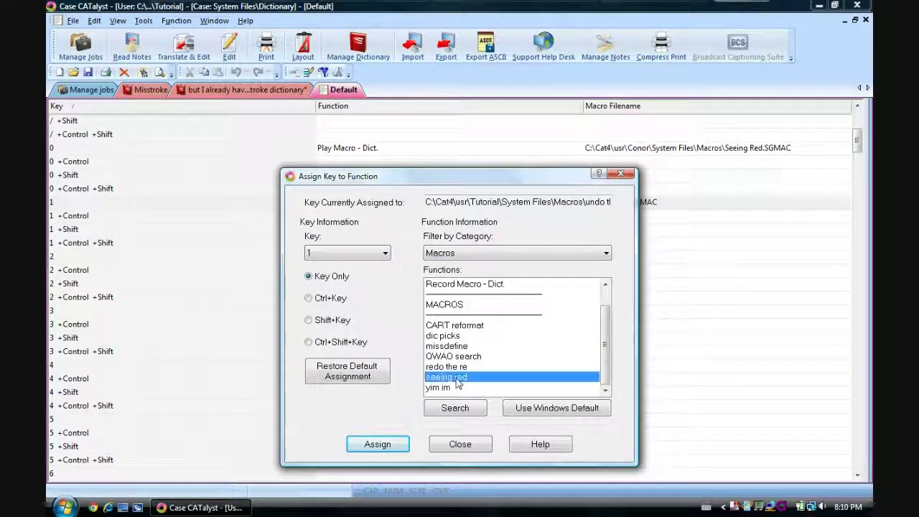
{"action": "left_click", "coordinate": [399, 445]}
{"action": "left_click", "coordinate": [420, 363]}
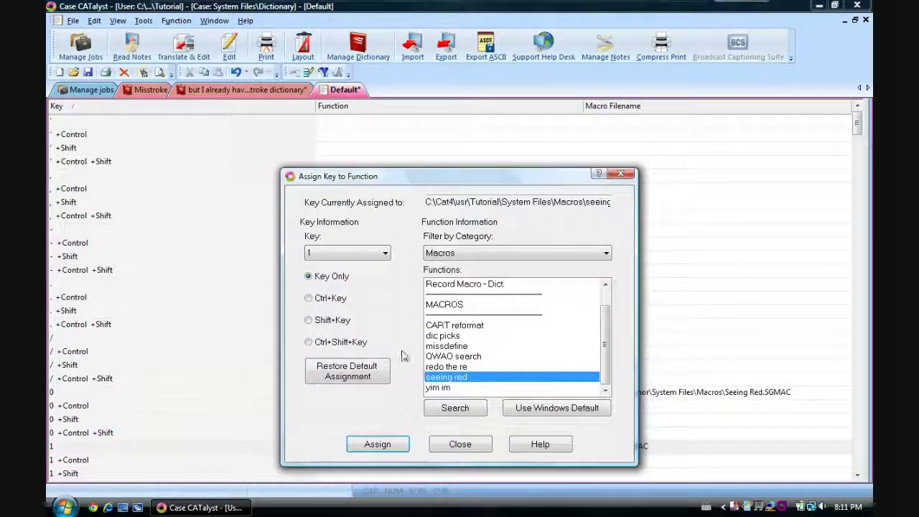
{"action": "left_click", "coordinate": [460, 443]}
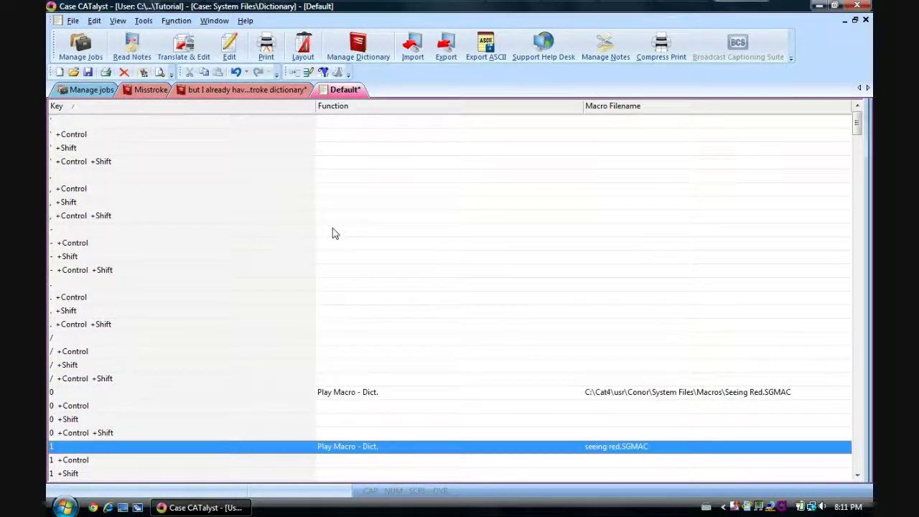
Save and close the keyboard map, then sort the dictionary by modification date in reverse order.
{"action": "right_click", "coordinate": [341, 90]}
{"action": "left_click", "coordinate": [375, 127]}
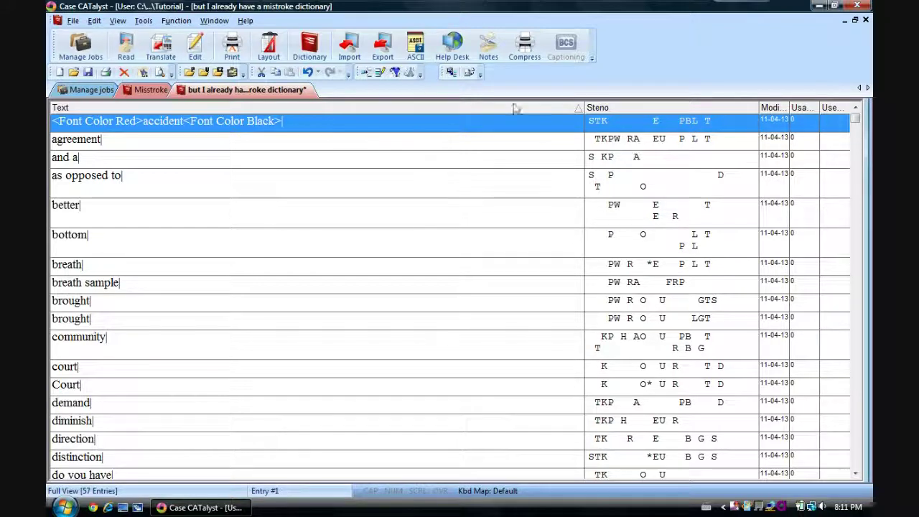
{"action": "left_click", "coordinate": [766, 109]}
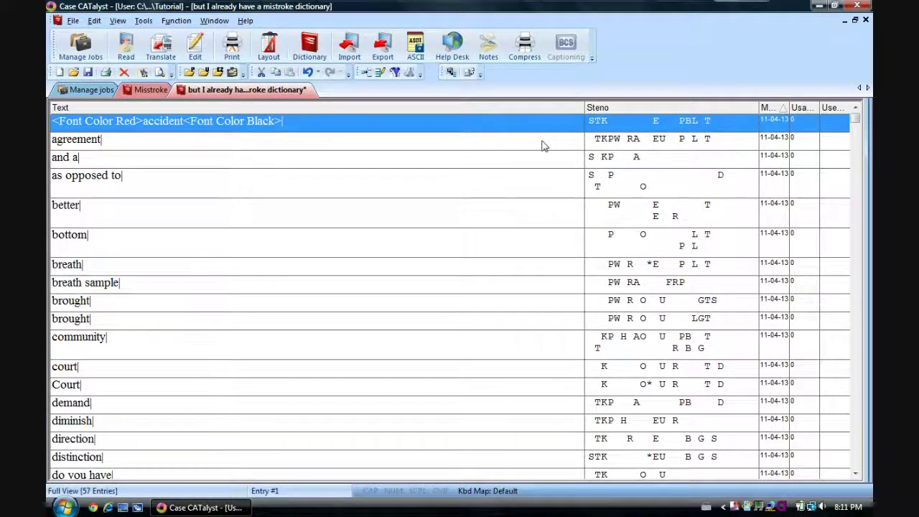
{"action": "left_click", "coordinate": [779, 110]}
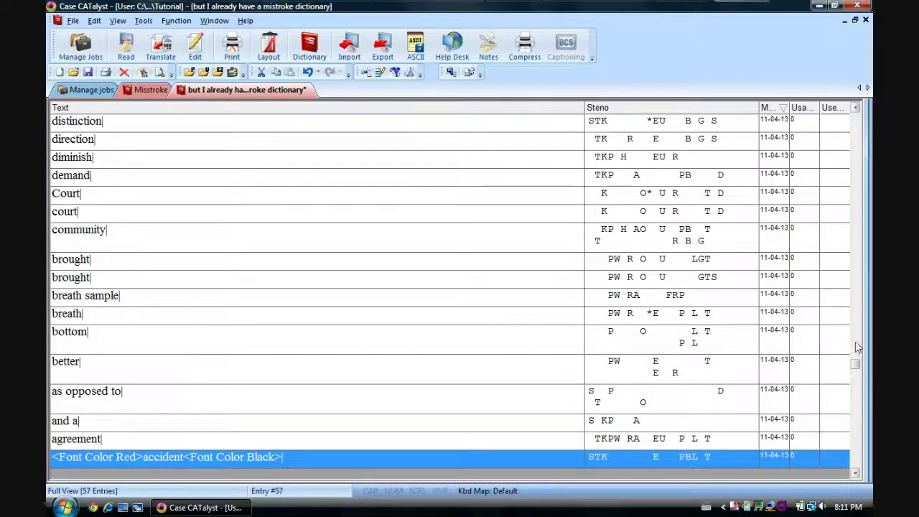
Run the macro on works, wasn't, usual, unite and trustworthy to recolour them red.
{"action": "scroll", "coordinate": [851, 295], "scroll_direction": "up", "scroll_amount": 12}
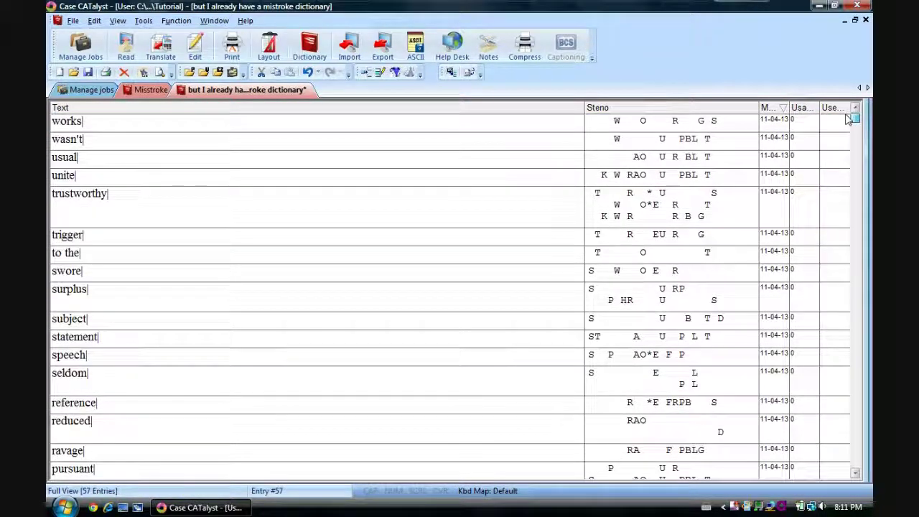
{"action": "left_click", "coordinate": [457, 120]}
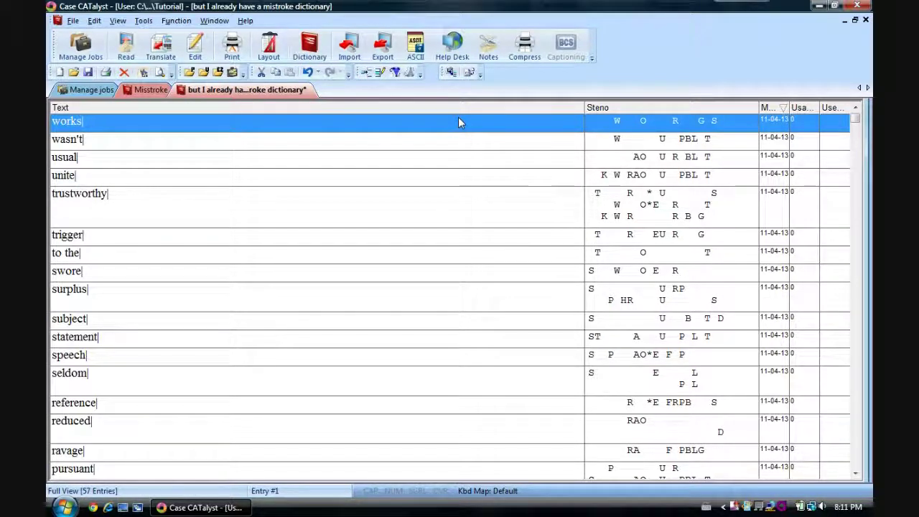
{"action": "key", "text": "Delete"}
{"action": "key", "text": "Delete"}
{"action": "key", "text": "Delete"}
{"action": "key", "text": "Delete"}
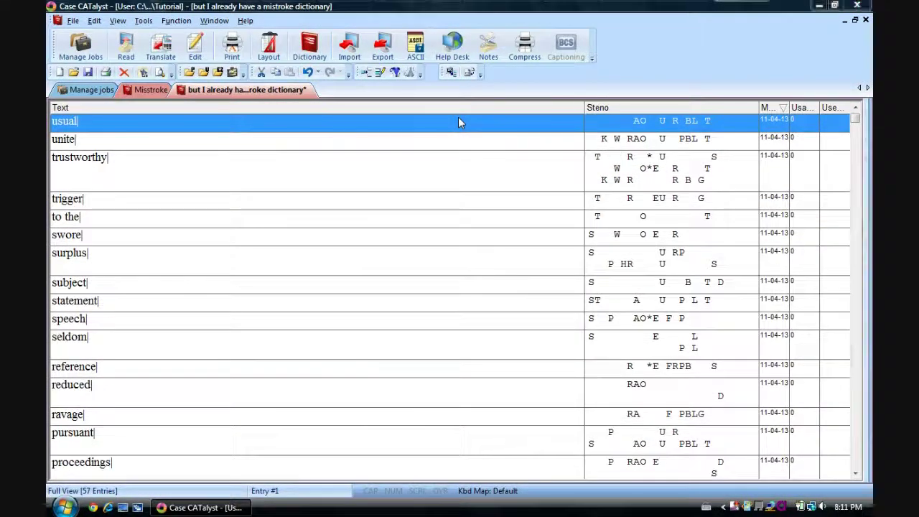
{"action": "key", "text": "Delete"}
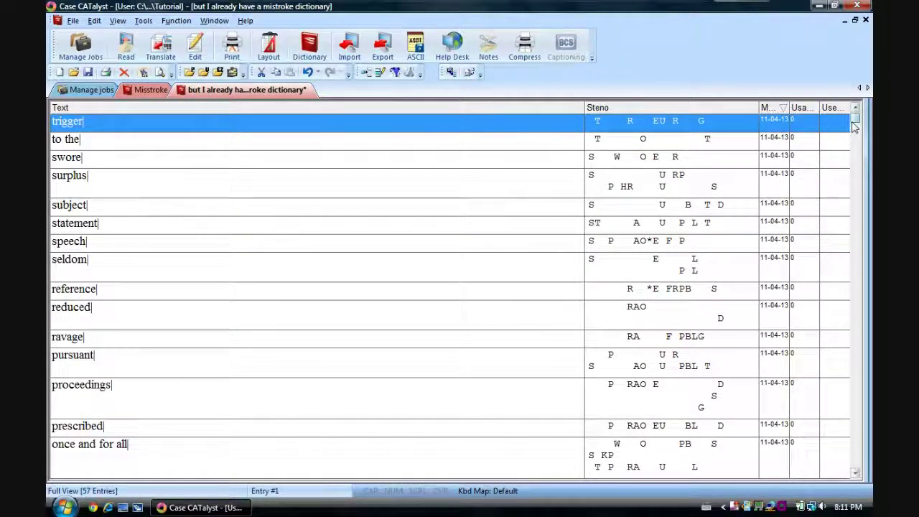
{"action": "key", "text": "Delete"}
{"action": "scroll", "coordinate": [845, 379], "scroll_direction": "down", "scroll_amount": 6}
{"action": "scroll", "coordinate": [848, 388], "scroll_direction": "down", "scroll_amount": 8}
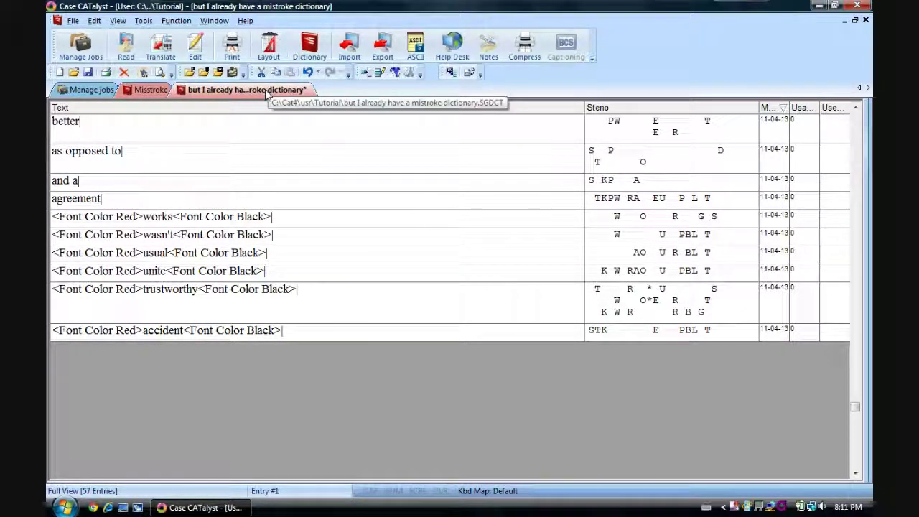
{"action": "right_click", "coordinate": [265, 89]}
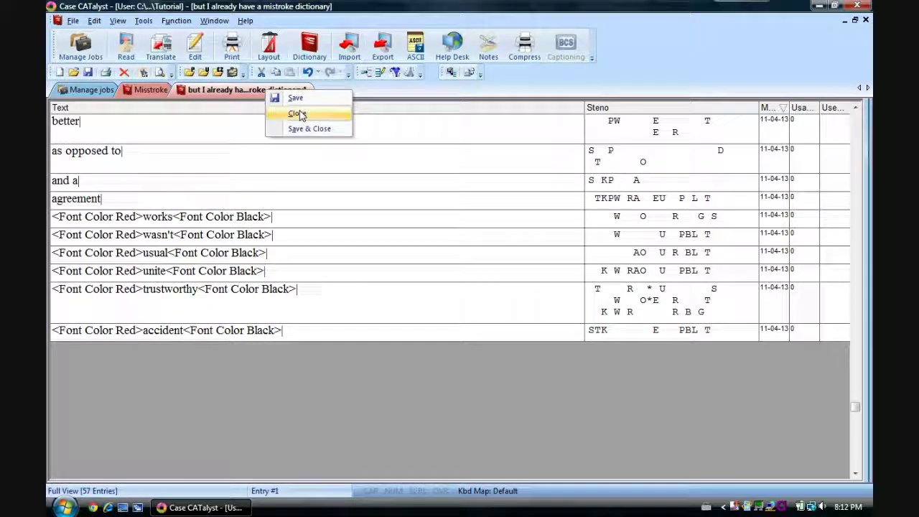
Close the dictionary and translate the Home Practice Nov 04 2013 job, appending new writing.
{"action": "left_click", "coordinate": [310, 132]}
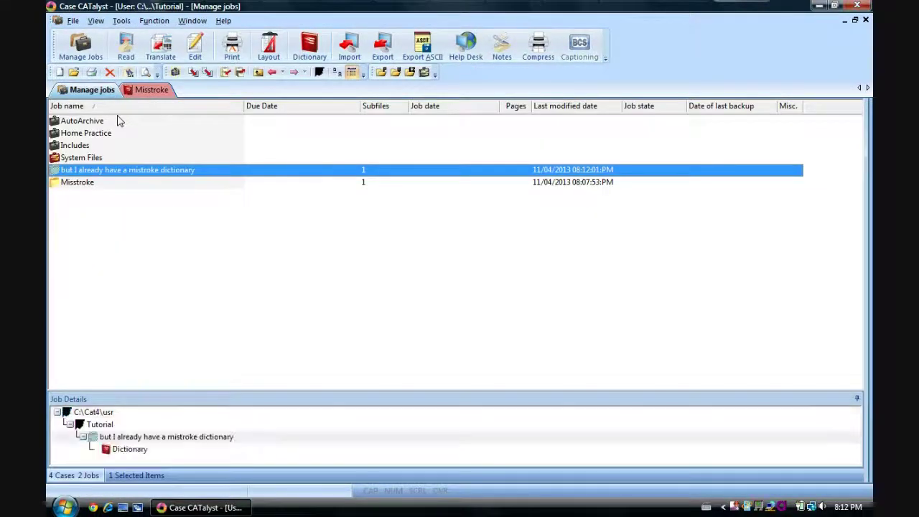
{"action": "double_click", "coordinate": [105, 134]}
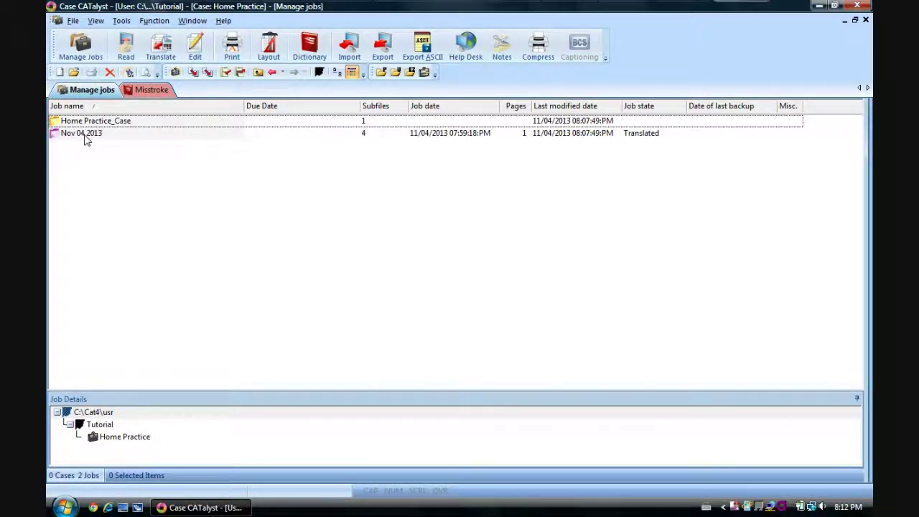
{"action": "key", "text": "ctrl+t"}
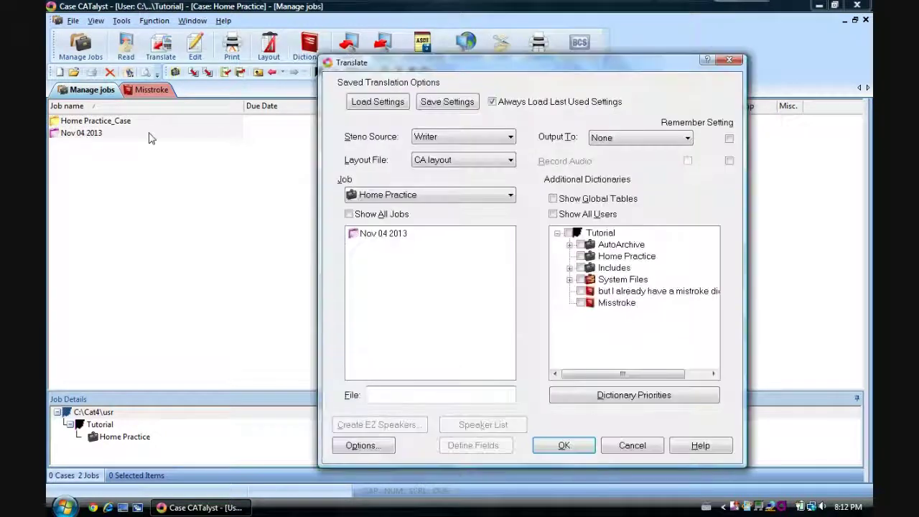
{"action": "left_click", "coordinate": [410, 235]}
{"action": "left_click", "coordinate": [565, 445]}
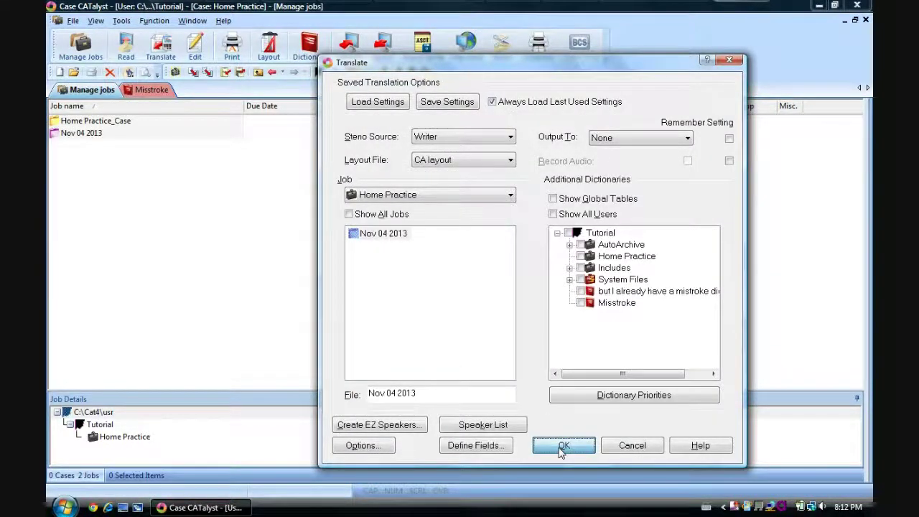
{"action": "left_click", "coordinate": [403, 348]}
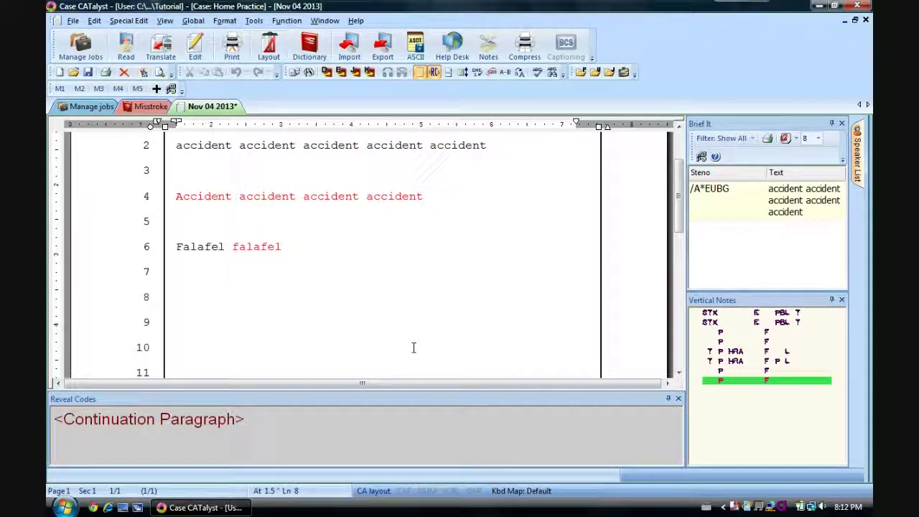
Write /STH and globally define it in the misstroke dictionary as 'is this'.
{"action": "type", "text": "/STH"}
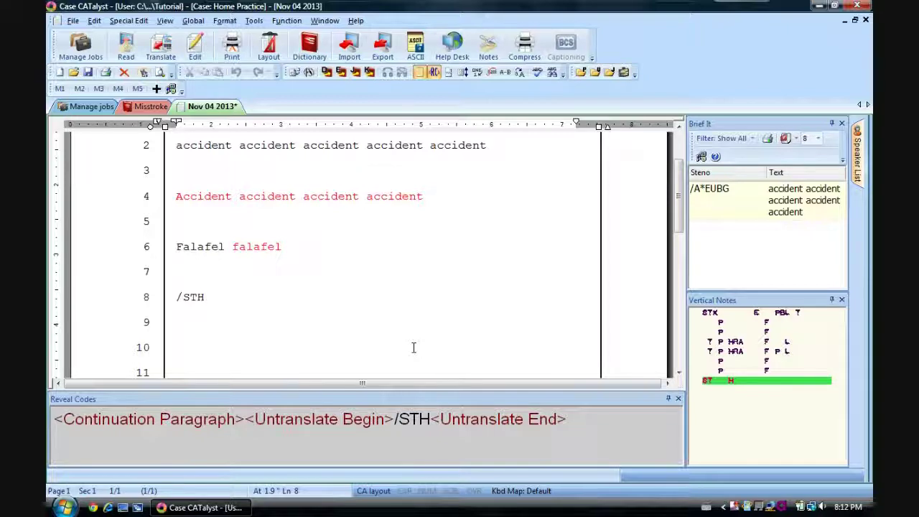
{"action": "key", "text": "Home"}
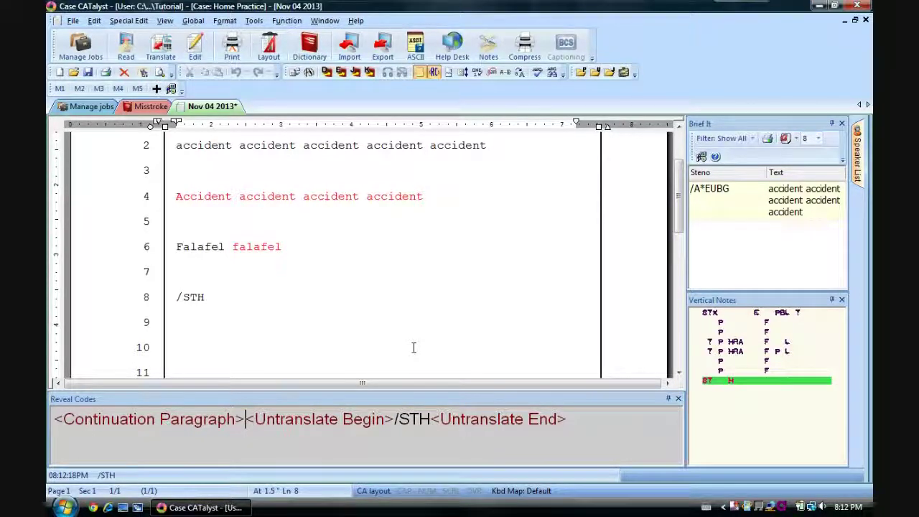
{"action": "key", "text": "ctrl+g"}
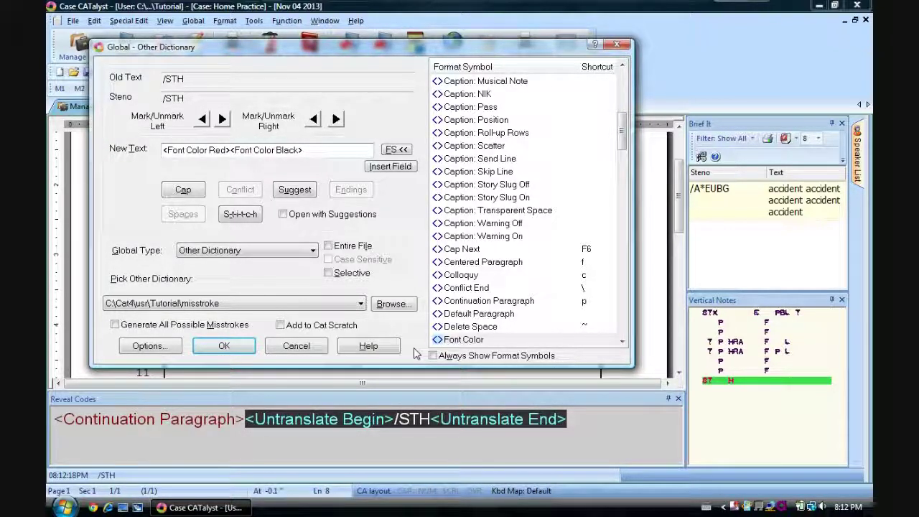
{"action": "type", "text": "is this"}
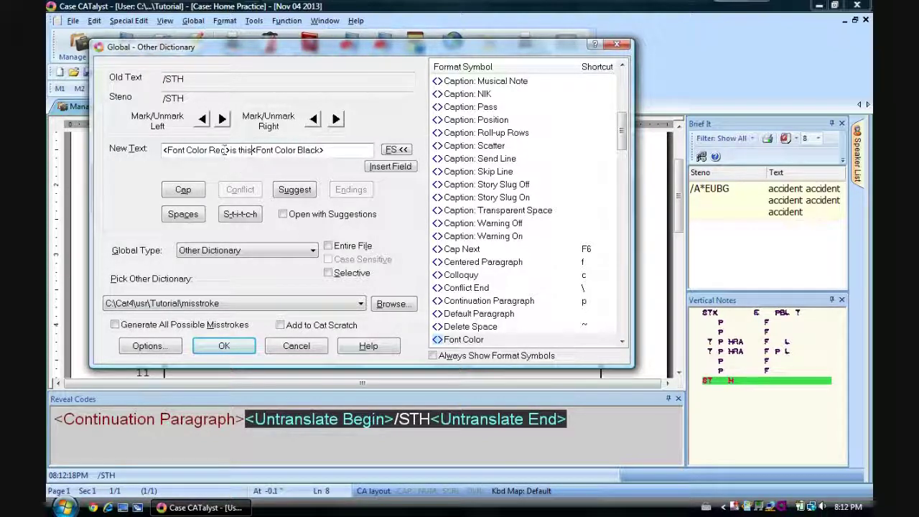
Replace the red font colour code with Bright Green and confirm the definition.
{"action": "key", "text": "Delete"}
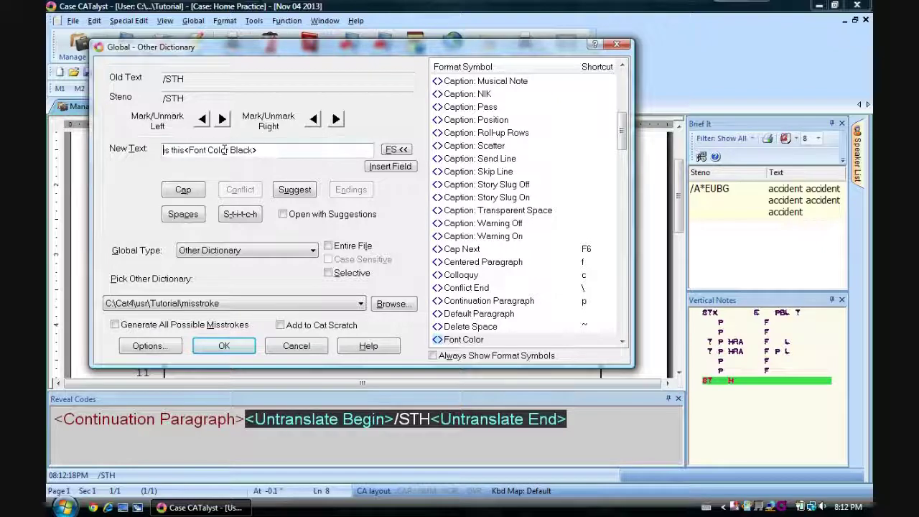
{"action": "double_click", "coordinate": [465, 338]}
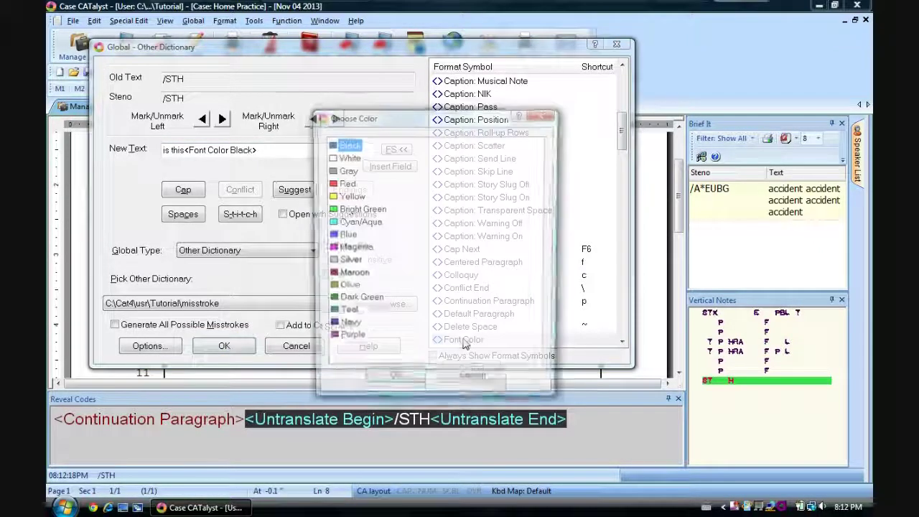
{"action": "left_click", "coordinate": [361, 209]}
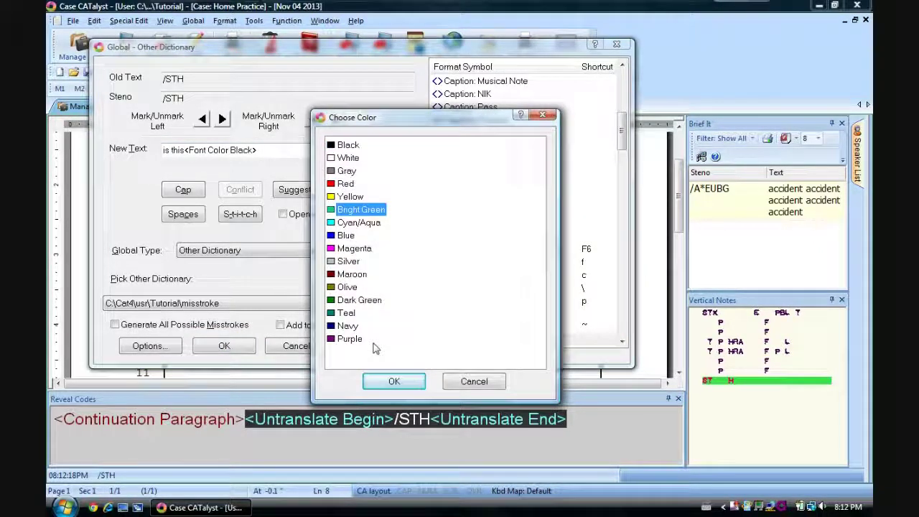
{"action": "left_click", "coordinate": [388, 380]}
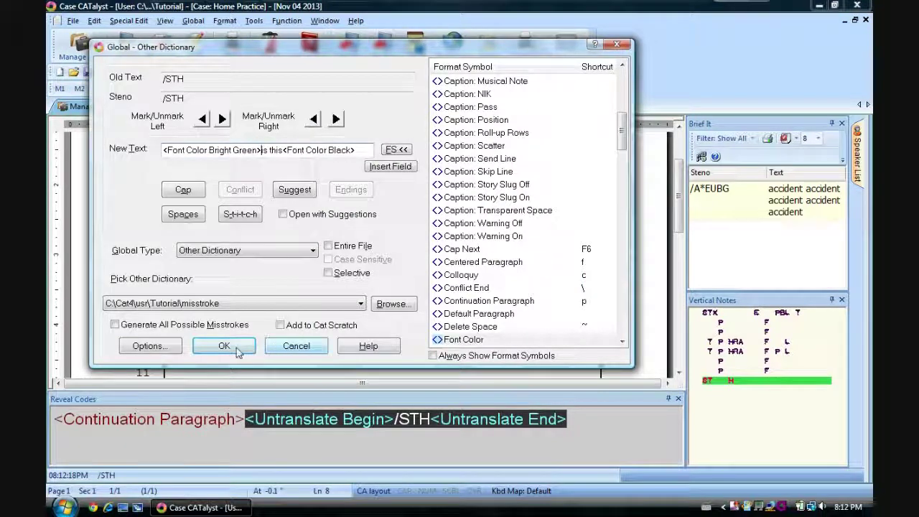
{"action": "left_click", "coordinate": [238, 349]}
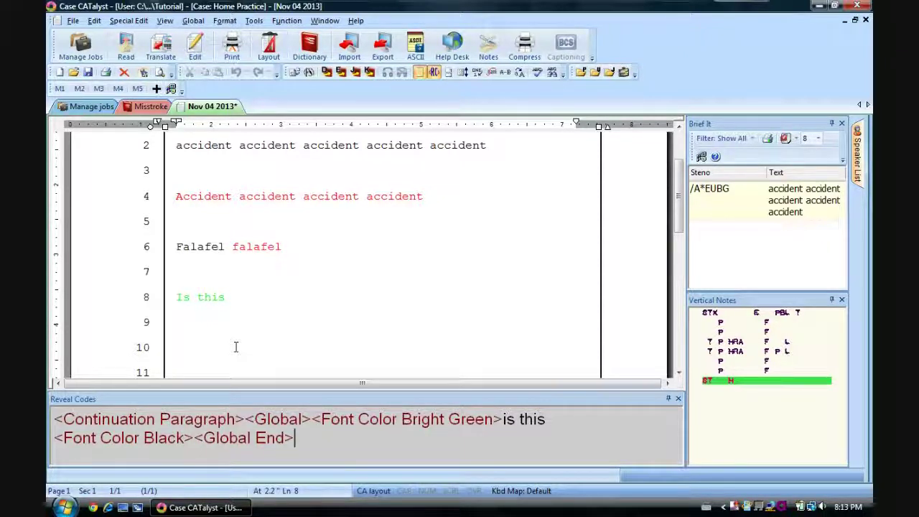
Write 'I went to the park, is this nice' after the green 'Is this' on line 8.
{"action": "type", "text": "I went to the park,"}
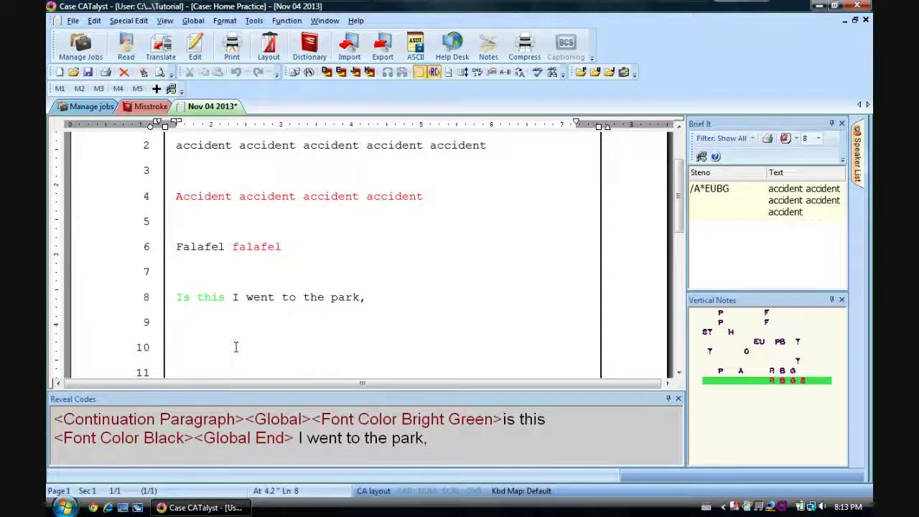
{"action": "type", "text": " is this nice"}
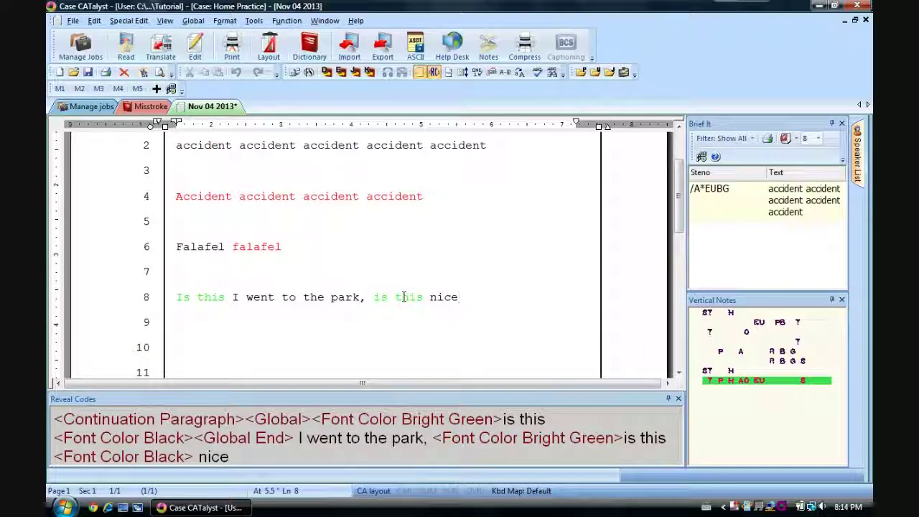
Close the Nov 04 2013 transcript tab, saving changes.
{"action": "right_click", "coordinate": [231, 110]}
{"action": "left_click", "coordinate": [262, 135]}
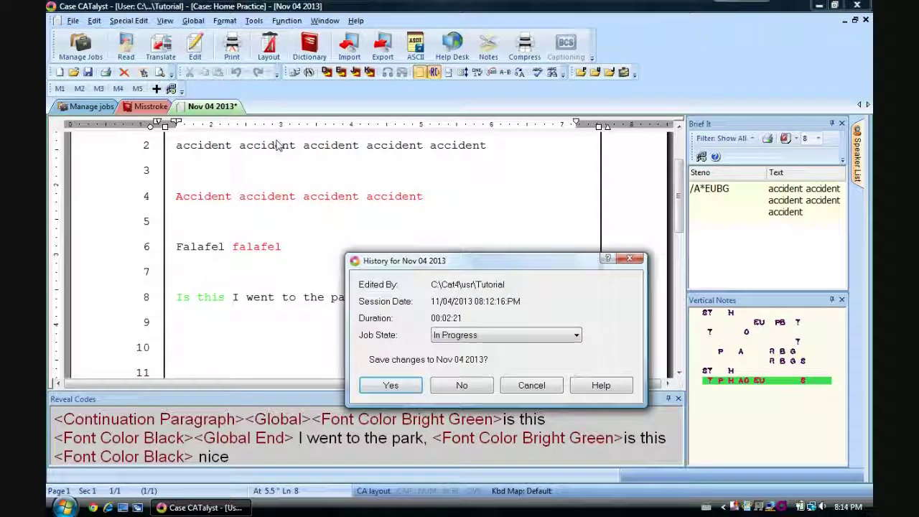
{"action": "left_click", "coordinate": [390, 383]}
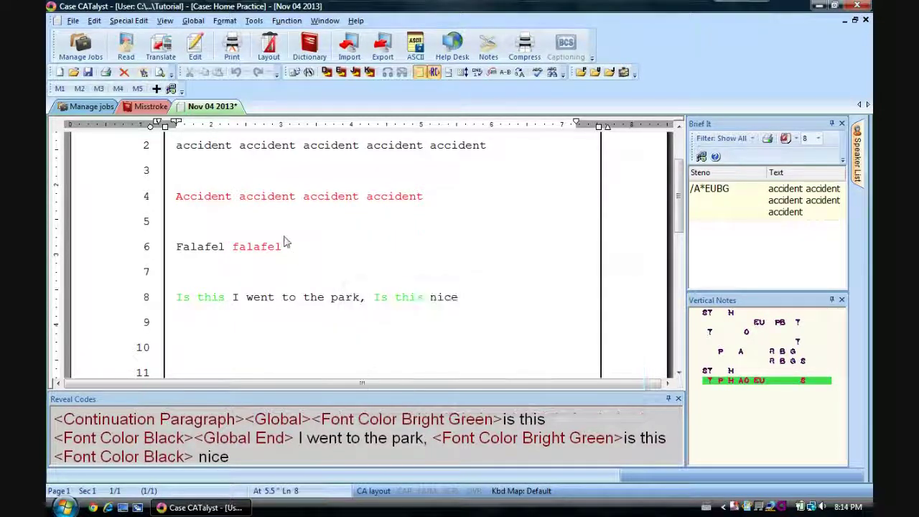